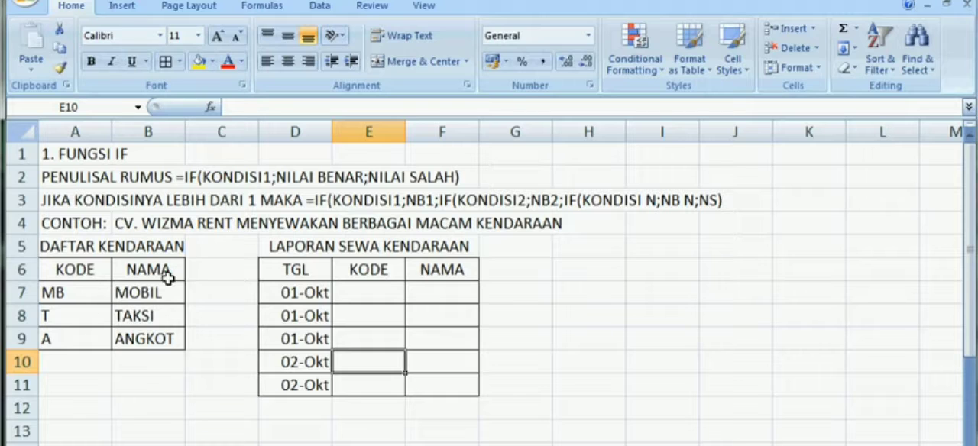
Step: Begin an IF formula in F7 that tests whether E7="MB" and returns "MOBIL" when true
left_click(431, 297)
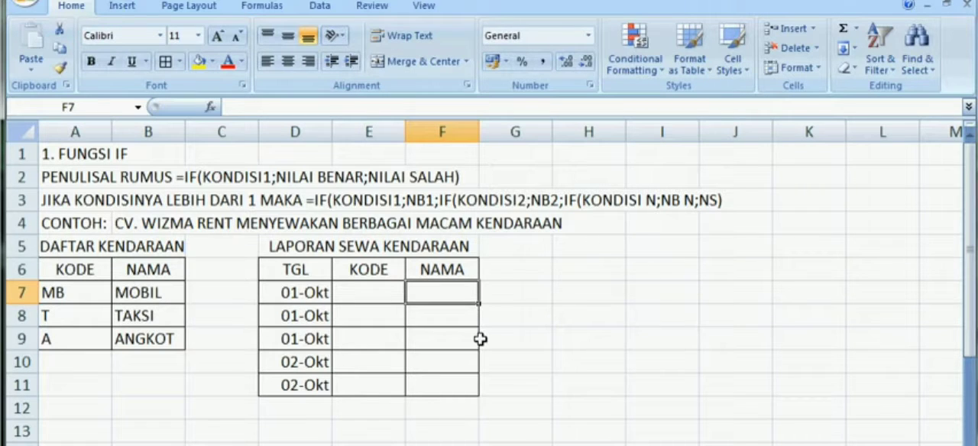
type("=")
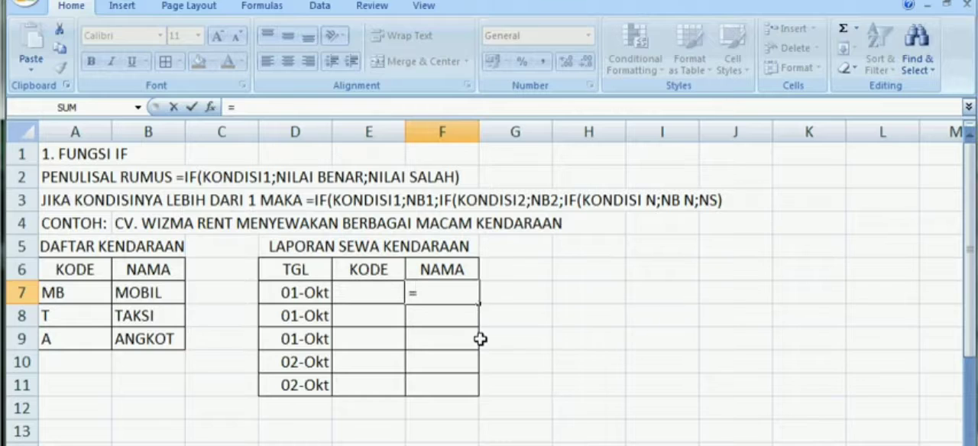
type("IF(")
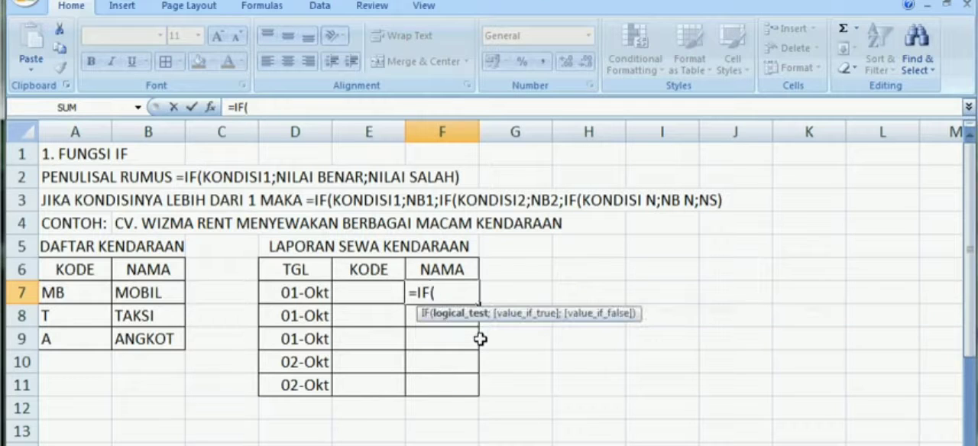
left_click(356, 297)
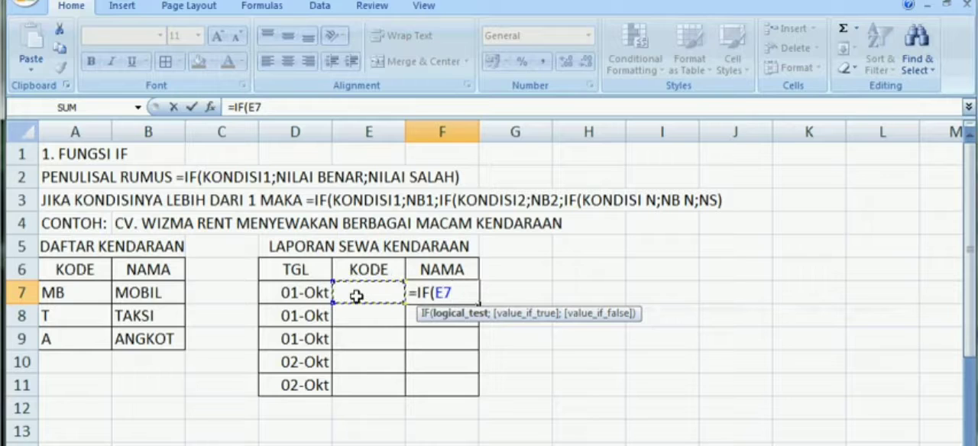
type("=\"MB")
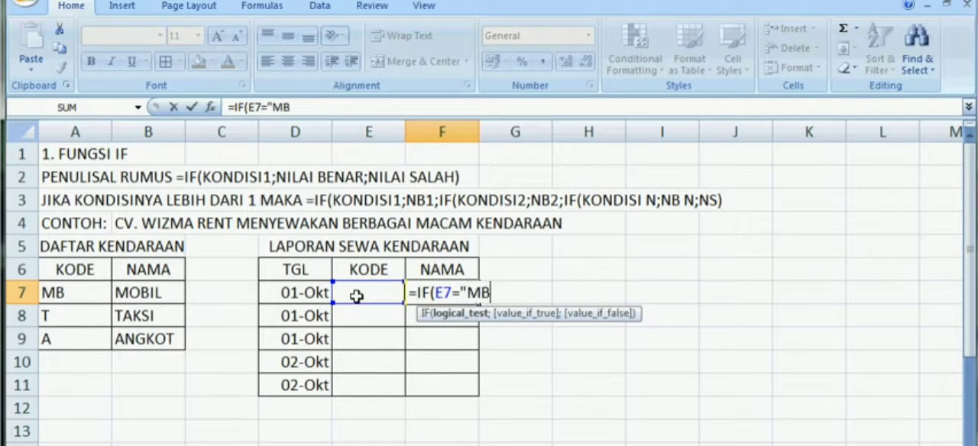
type("\";")
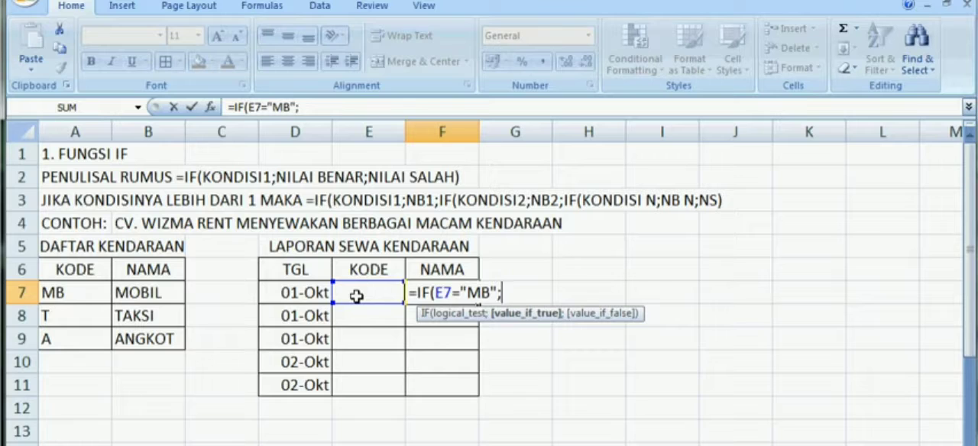
type("\"")
type("MOB")
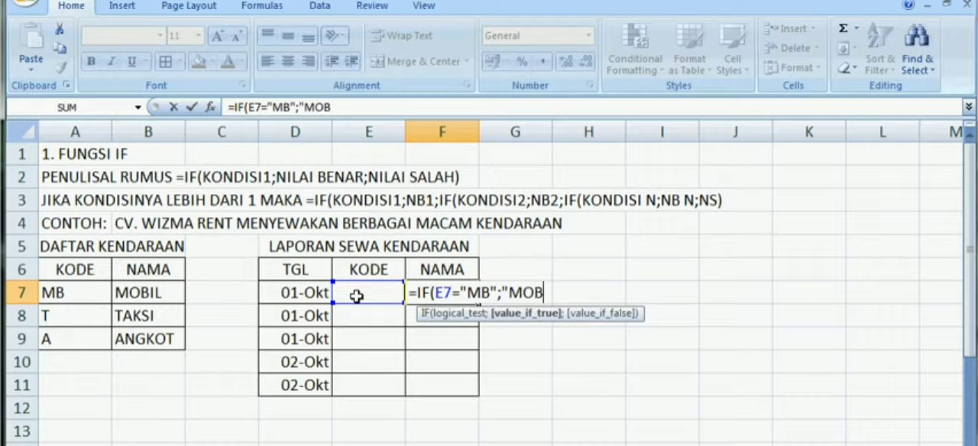
type("IL\"")
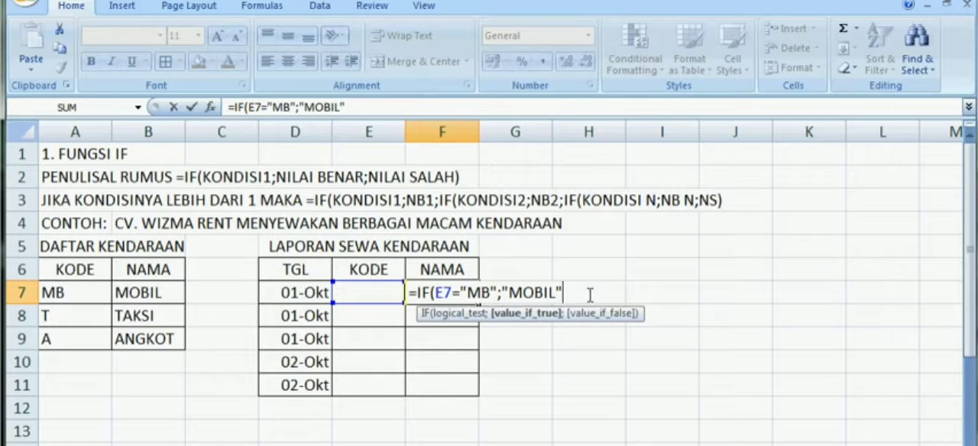
Step: Nest a second IF in the F7 formula that tests E7="T" and returns "TAKSI" when true
type(";")
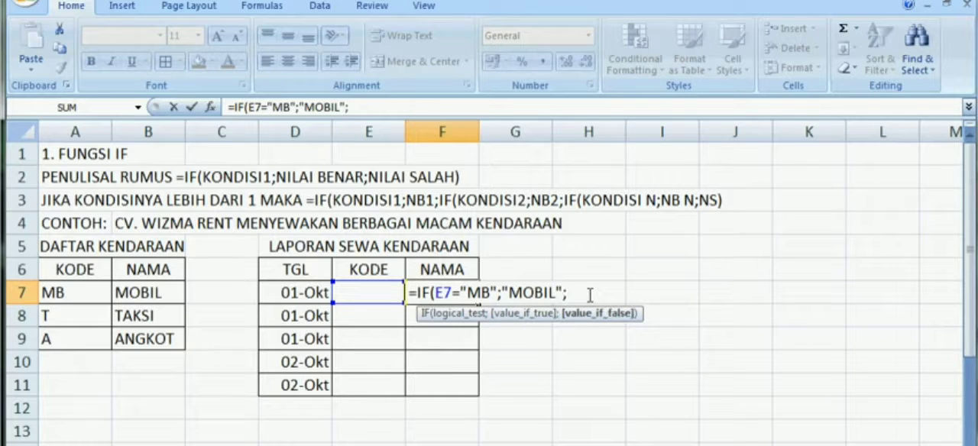
type("IF(")
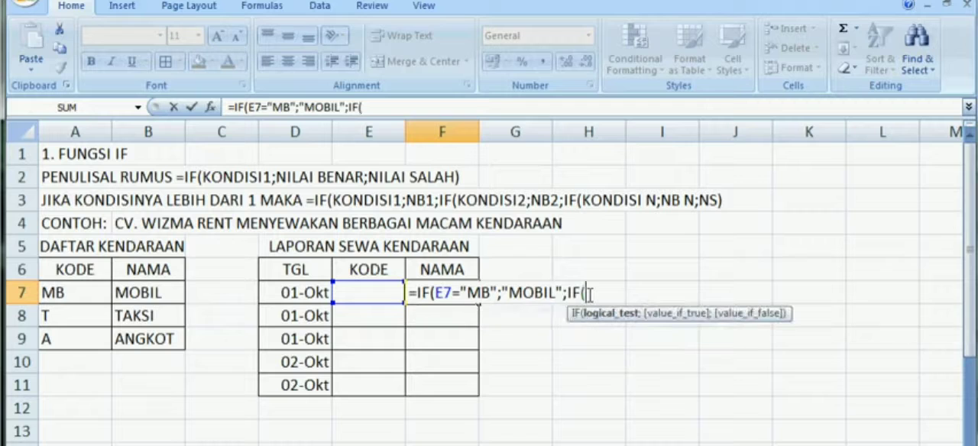
left_click(356, 291)
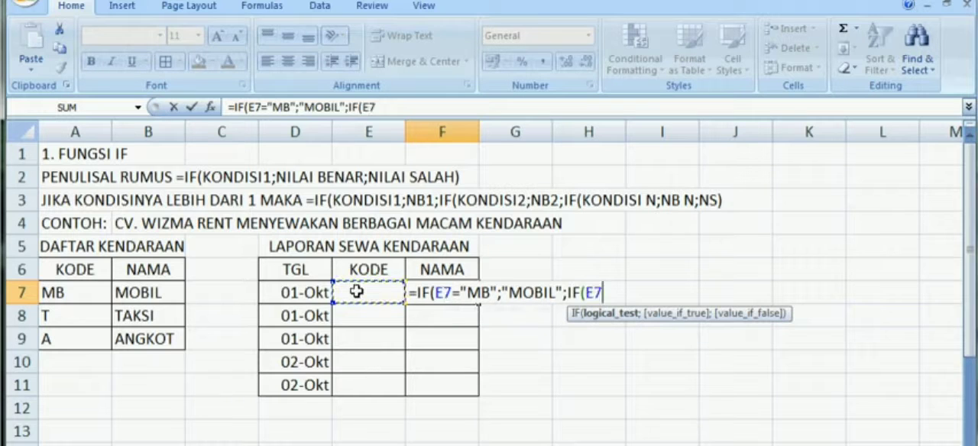
type("=\"T")
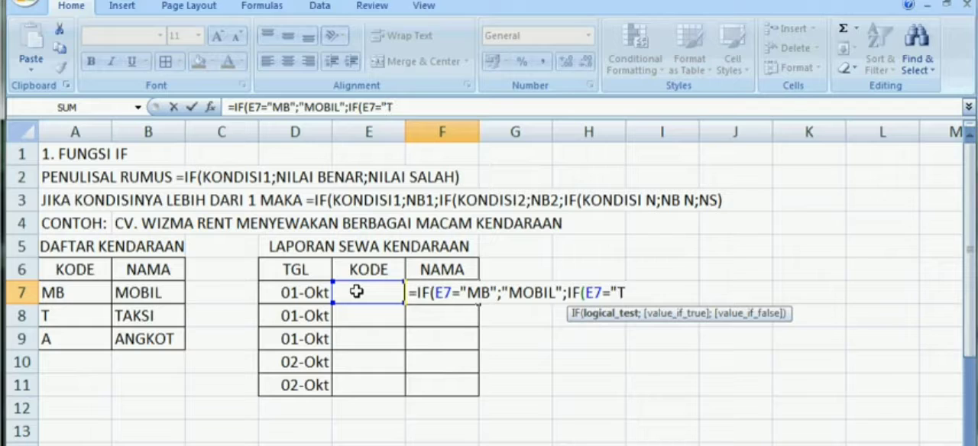
type("\";")
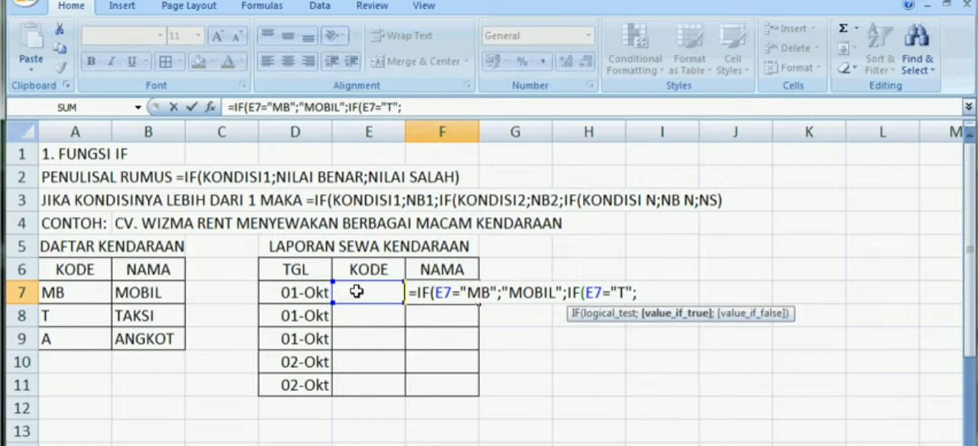
type("\"TAA")
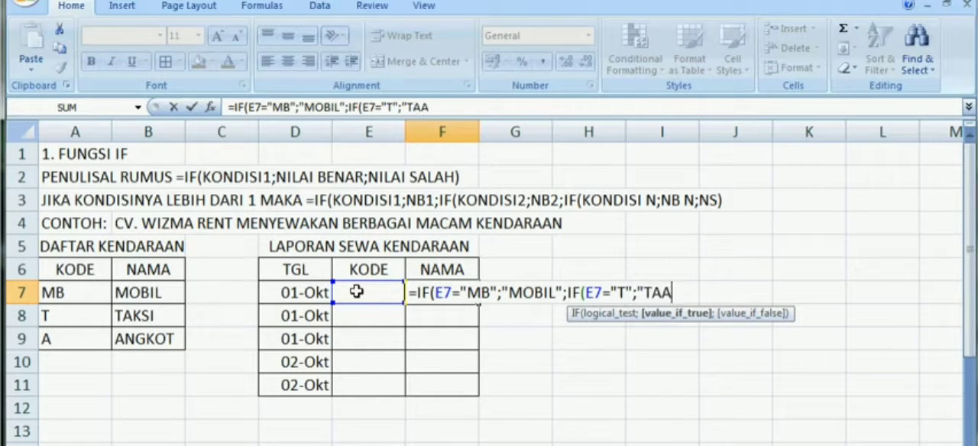
key("BackSpace")
type("KSI")
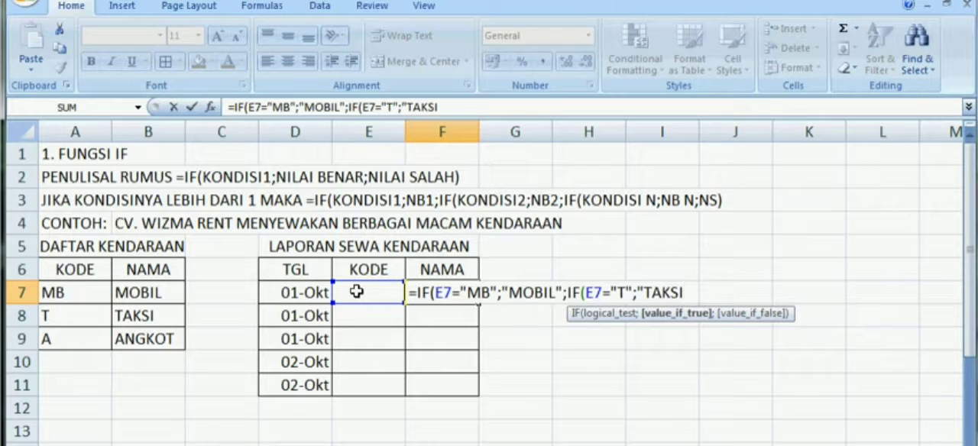
type("\";")
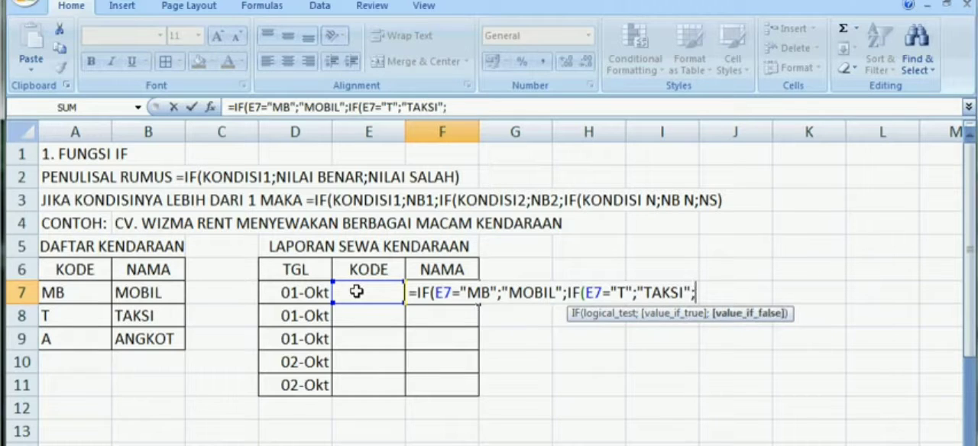
type("IF(")
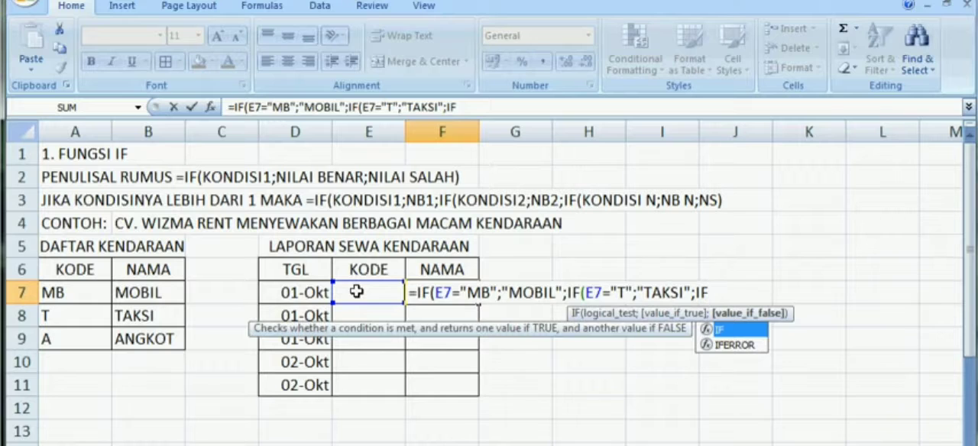
Step: Nest a third IF in the F7 formula that tests E7="A" and returns "ANGKOT" when true
left_click(356, 291)
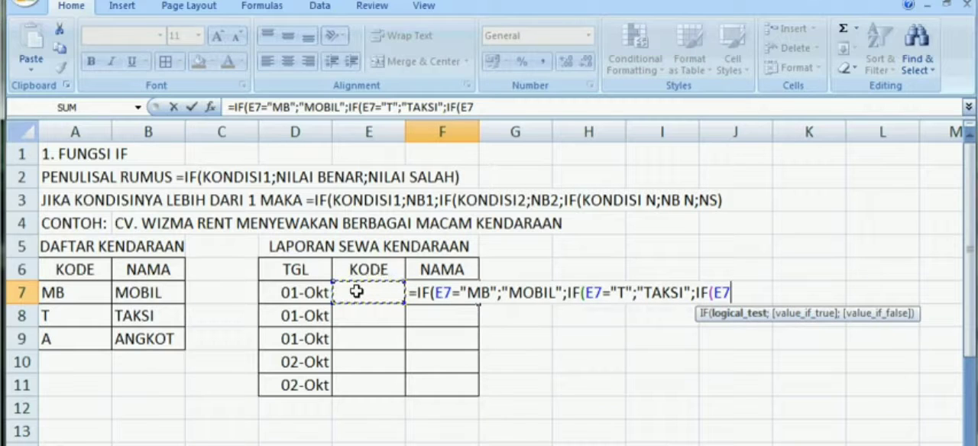
type("=\"A")
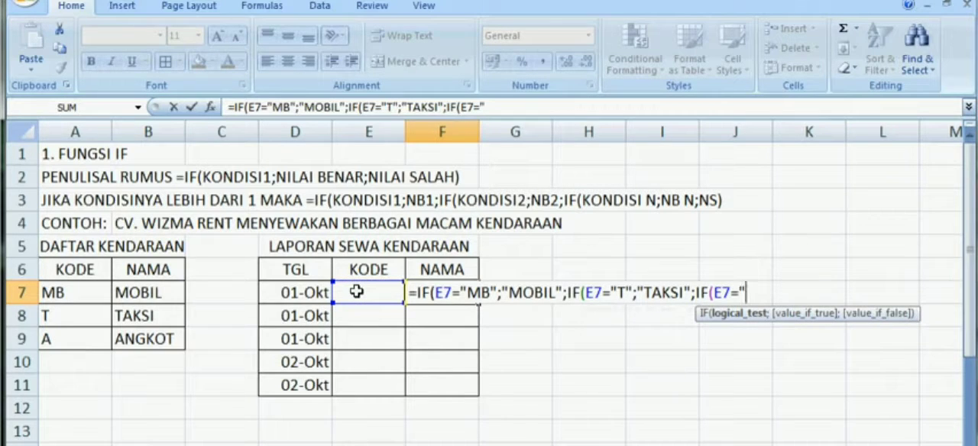
type("\"")
key("BackSpace")
type("\";")
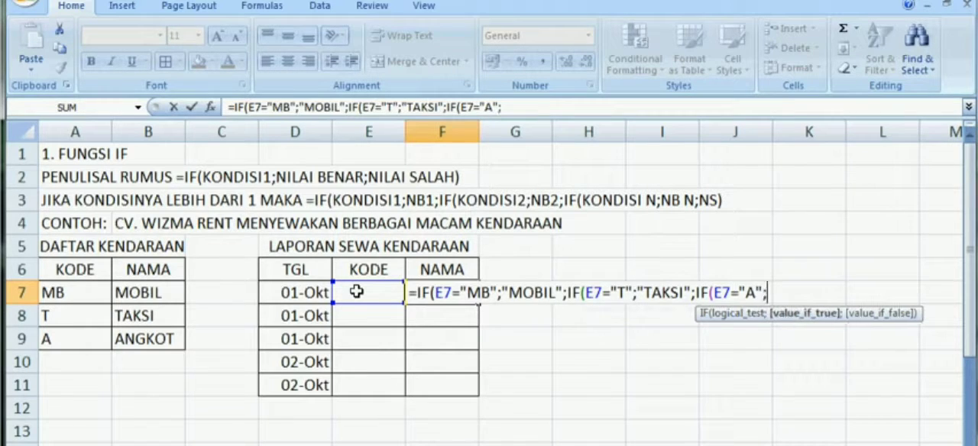
type("\"")
type("A")
type("NGK")
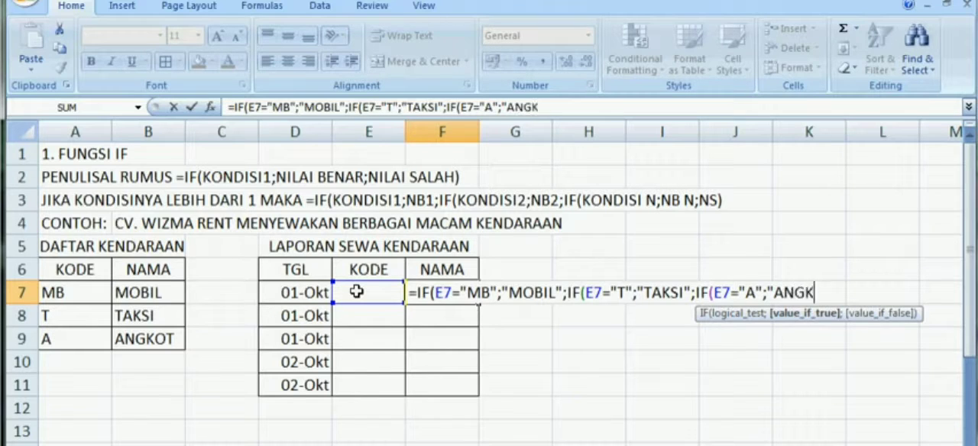
type("OT\"")
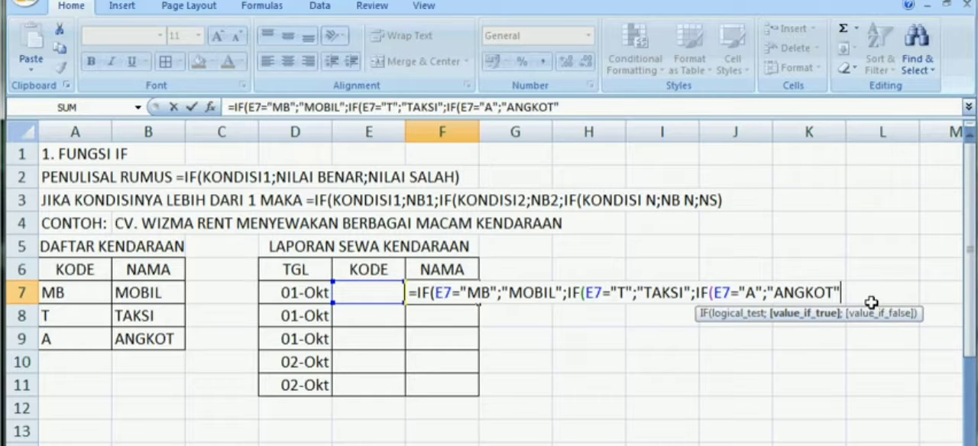
Step: Finish the F7 formula with 0 as the final false value, close all three IF functions and commit it
type(";")
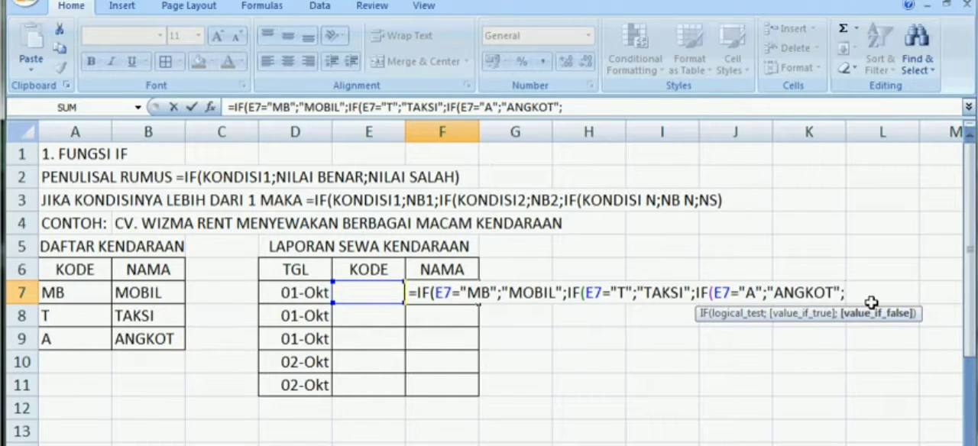
type("0")
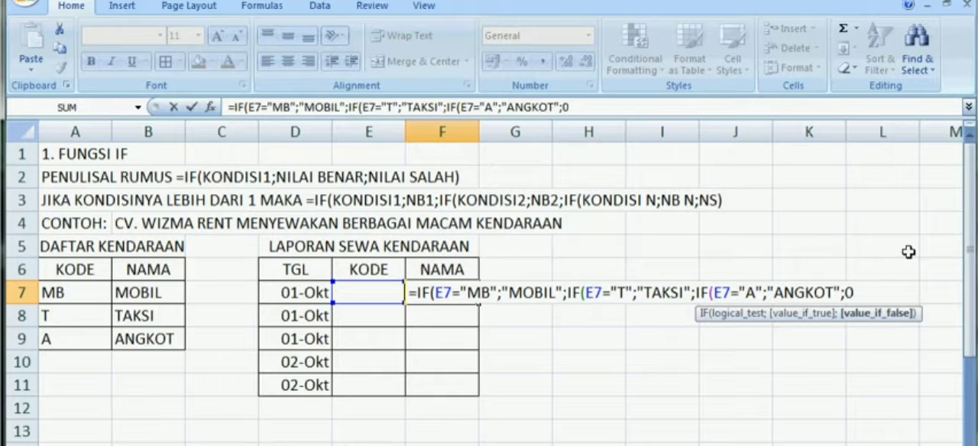
type(")")
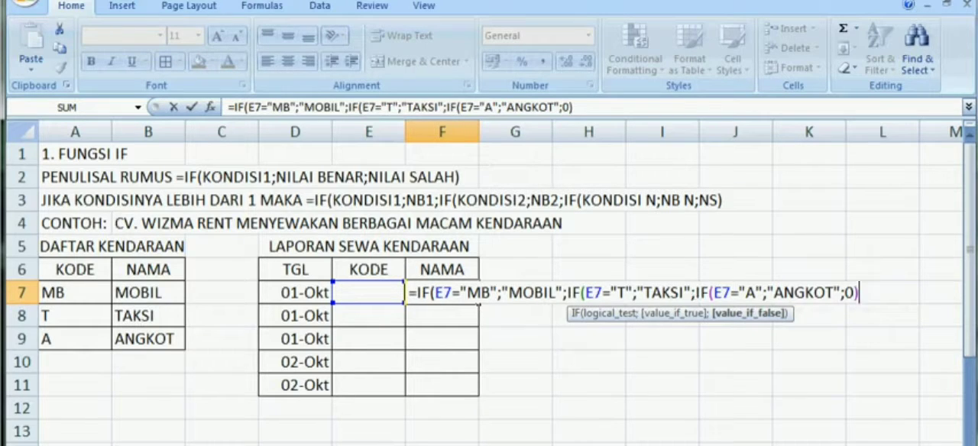
type("))")
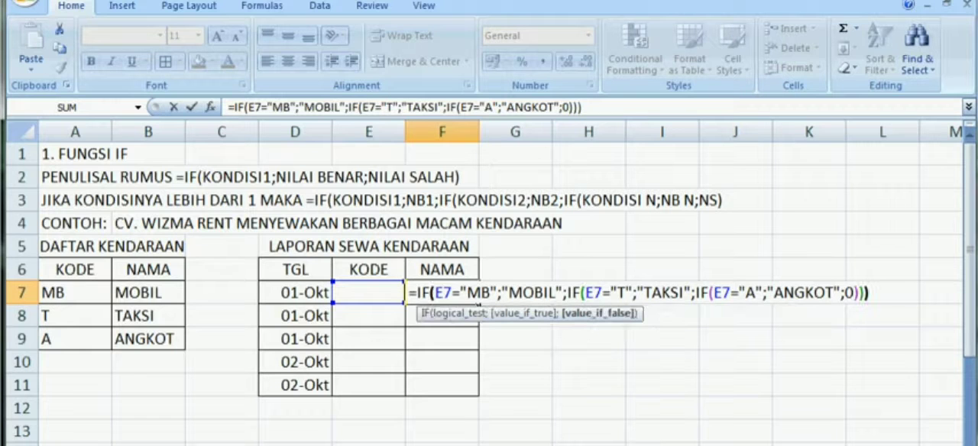
key("Return")
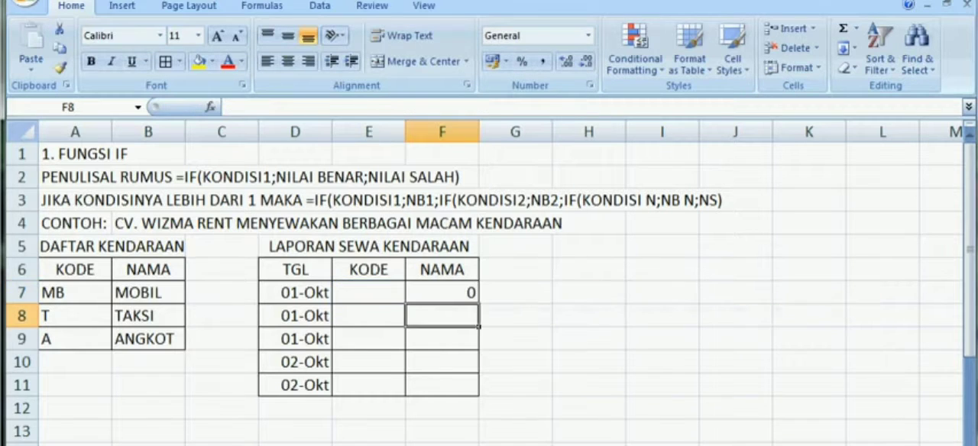
Step: Copy the NAMA formula from F7 into F8:F11
left_click(442, 292)
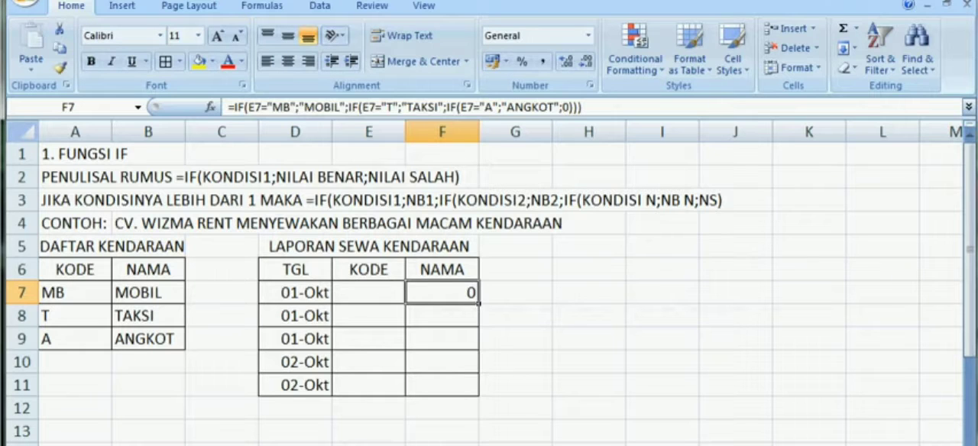
key("ctrl+c")
left_click_drag(441, 315, 441, 385)
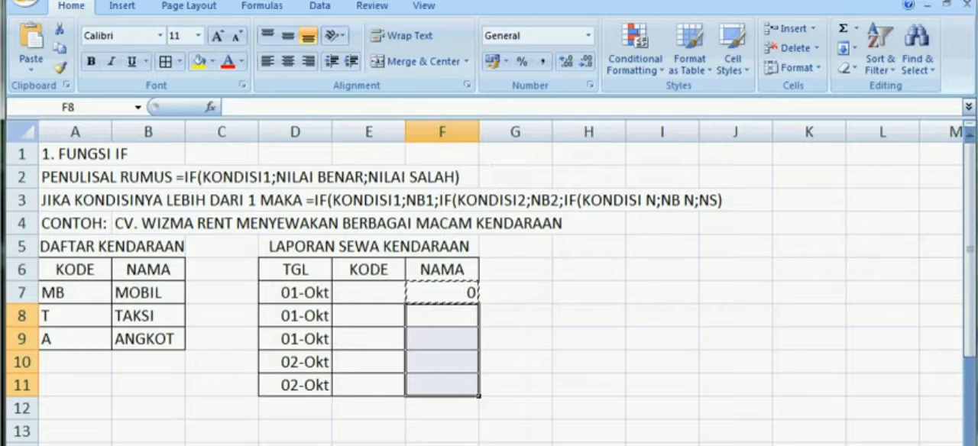
key("Down")
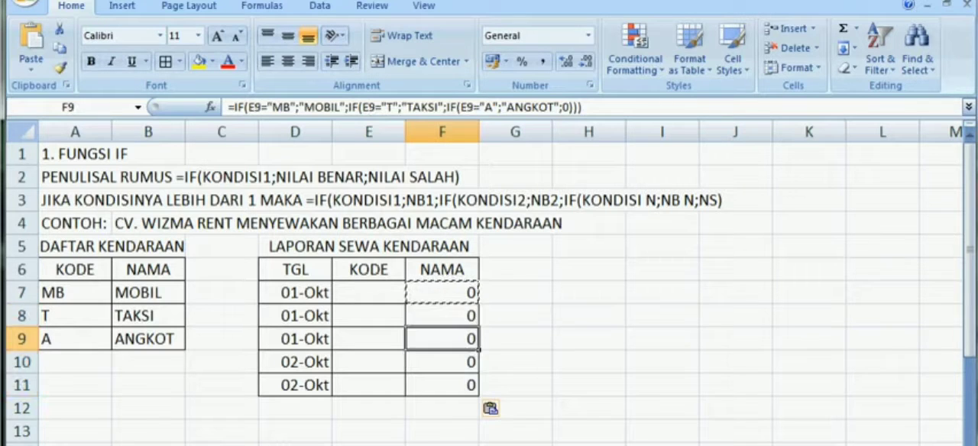
Step: Enter the vehicle codes MB, T and A in the KODE cells E7, E8 and E9
key("Up")
key("Left")
key("Up")
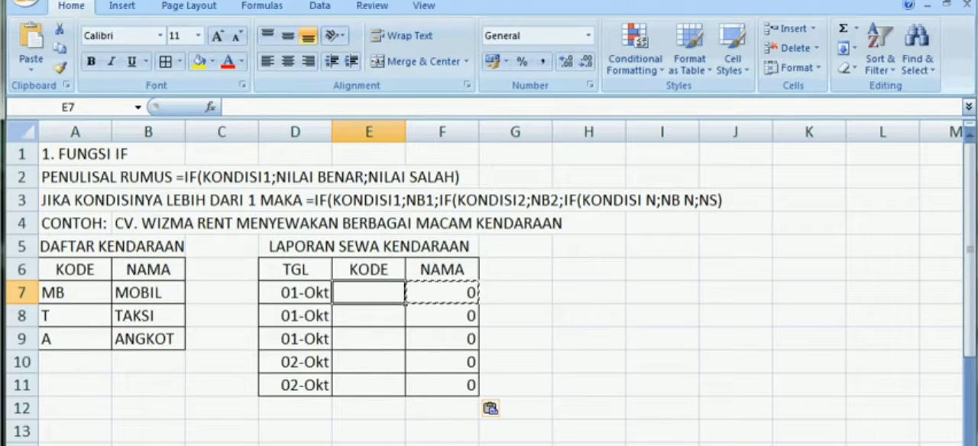
type("MB")
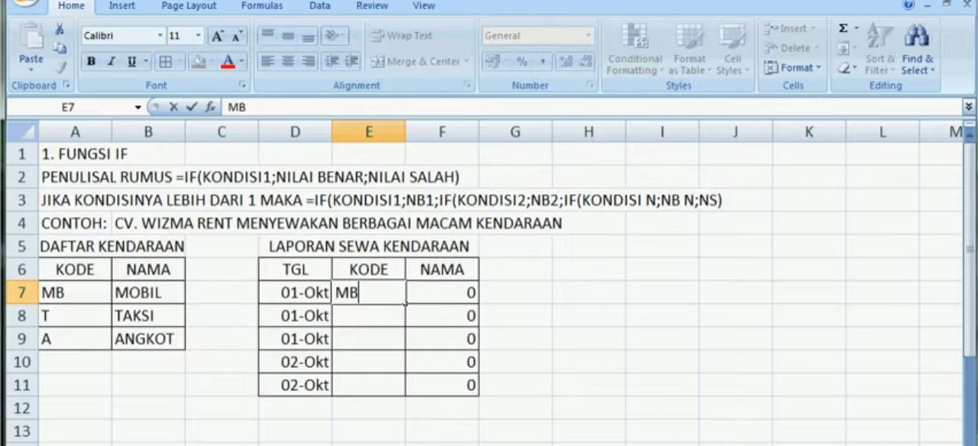
key("Return")
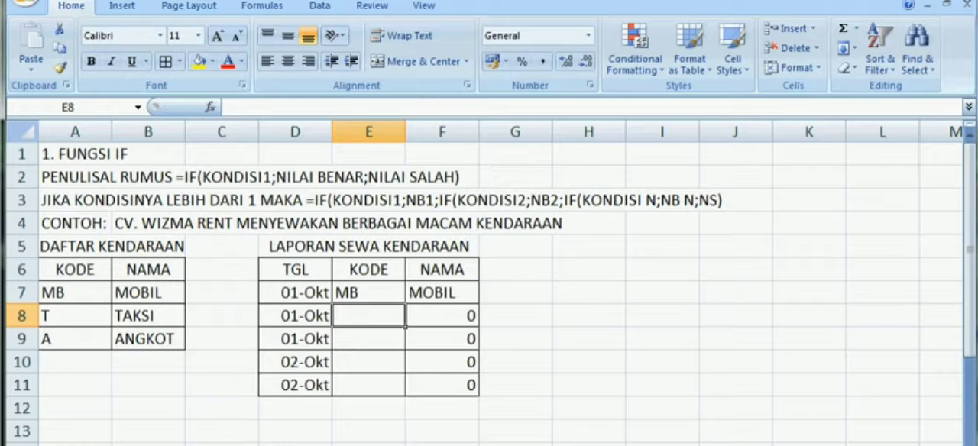
type("T")
key("Return")
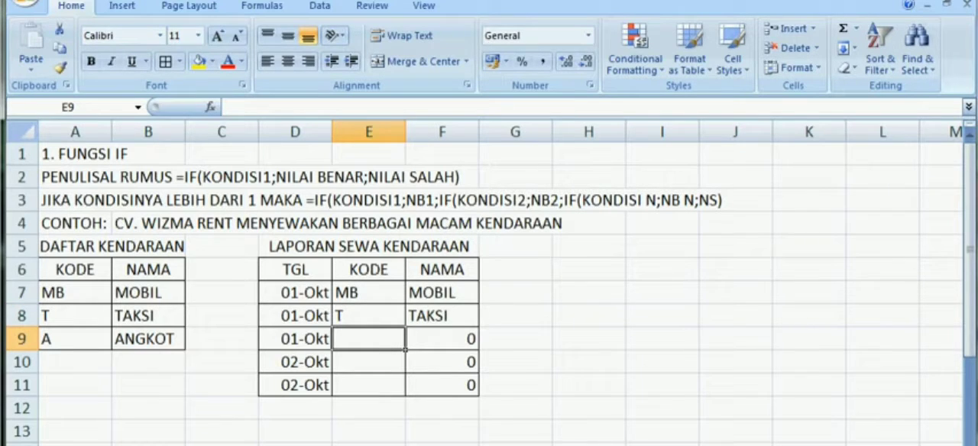
type("A")
key("Return")
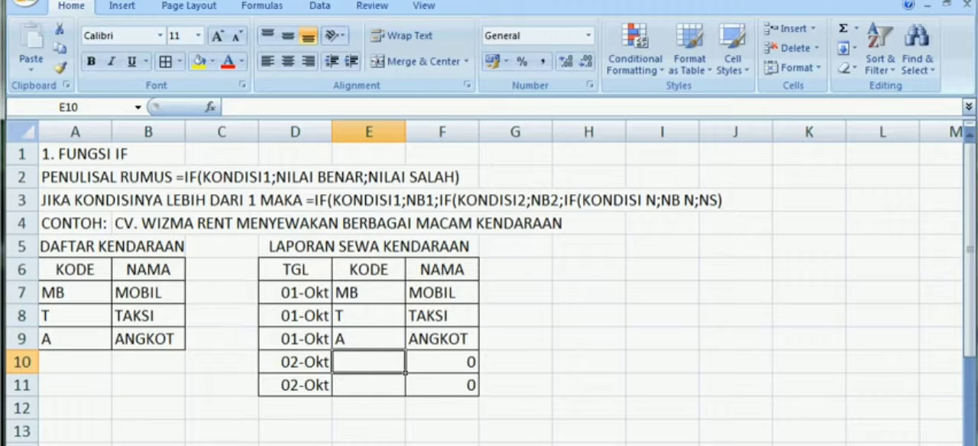
Step: Enter the vehicle codes MB in E10 and A in E11 of the KODE column
type("MB")
key("BackSpace")
type("V")
key("BackSpace")
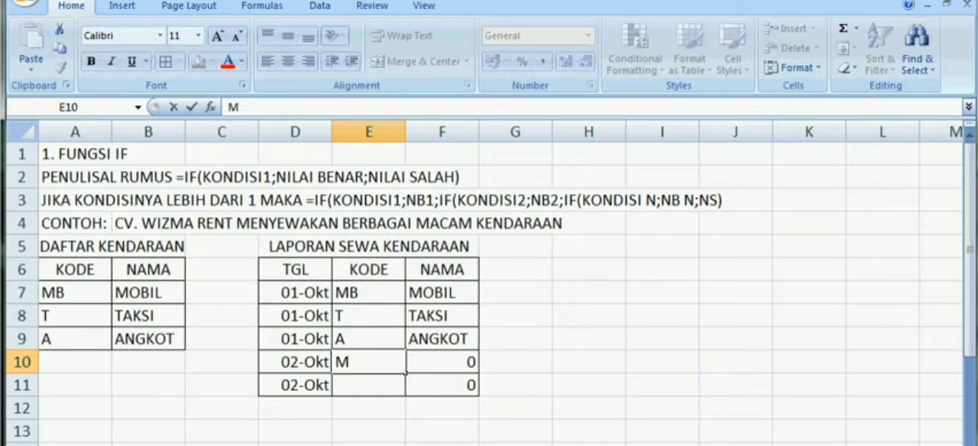
type("B")
key("Return")
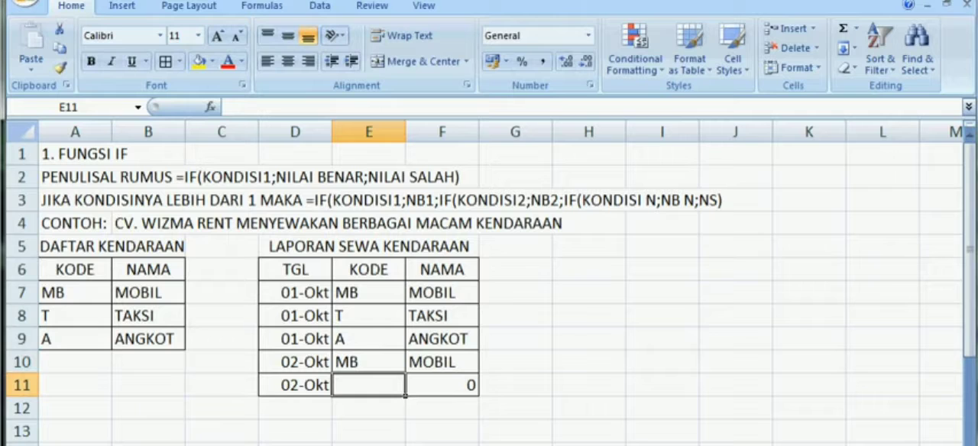
type("a")
key("Return")
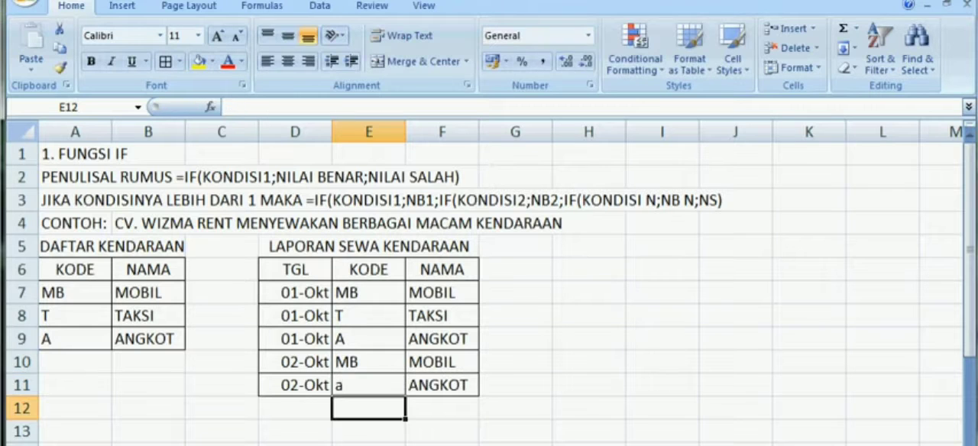
key("Up")
type("A")
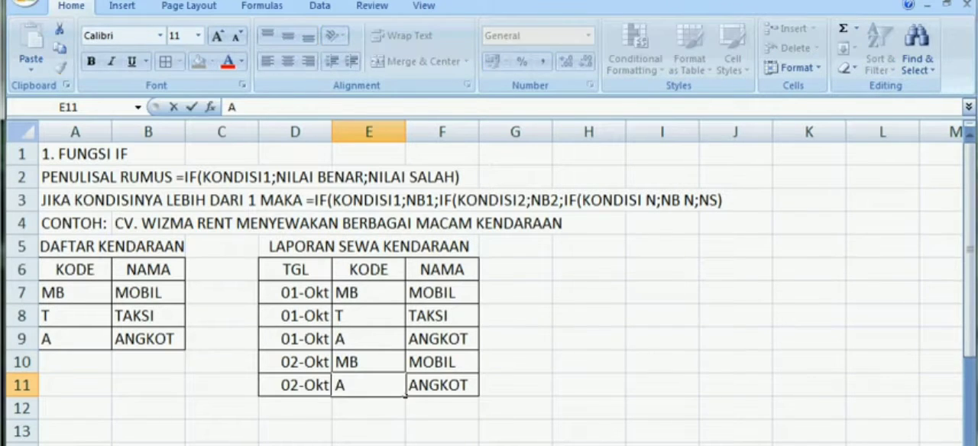
key("Return")
key("Up")
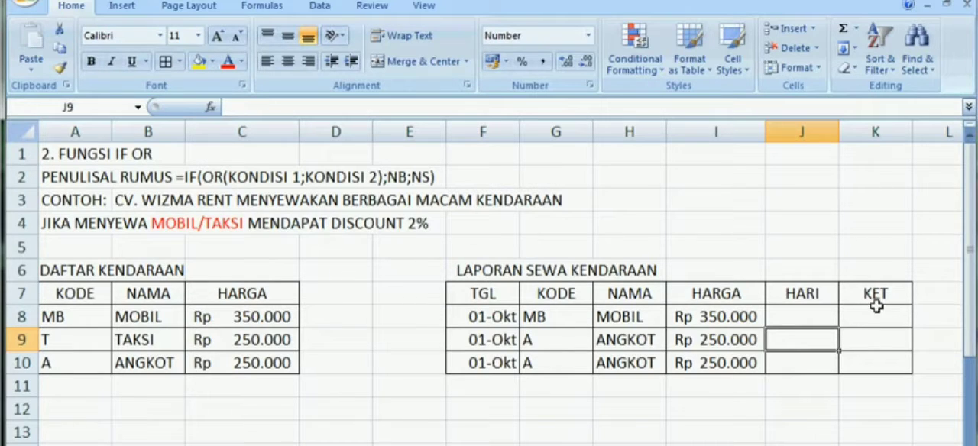
Step: Widen the KET column slightly and start an IF formula in K8 with an OR test whose first condition is G8="MB"
left_click(893, 324)
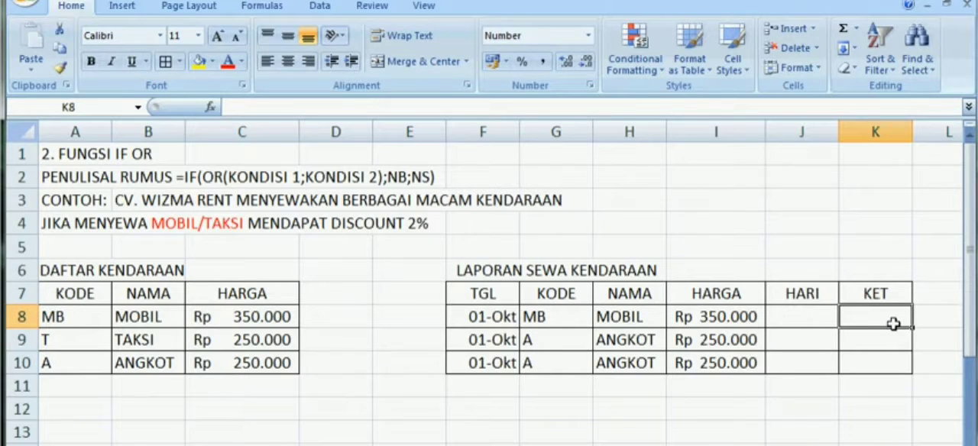
left_click_drag(911, 136, 932, 146)
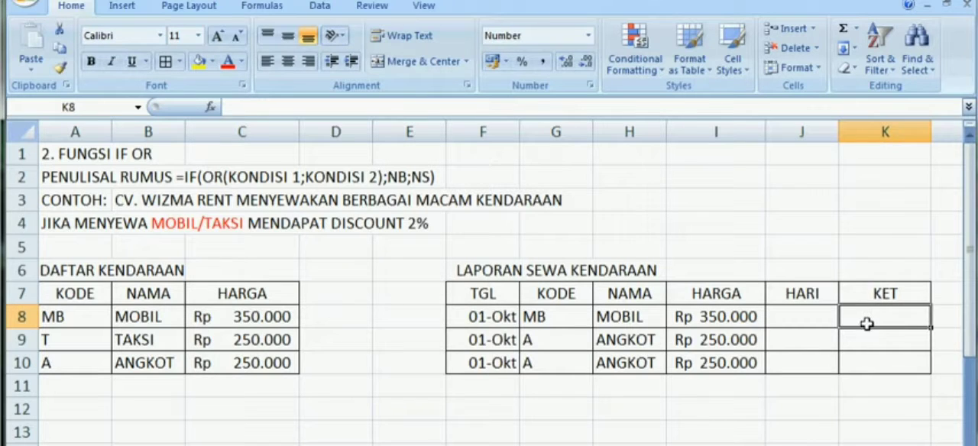
type("=")
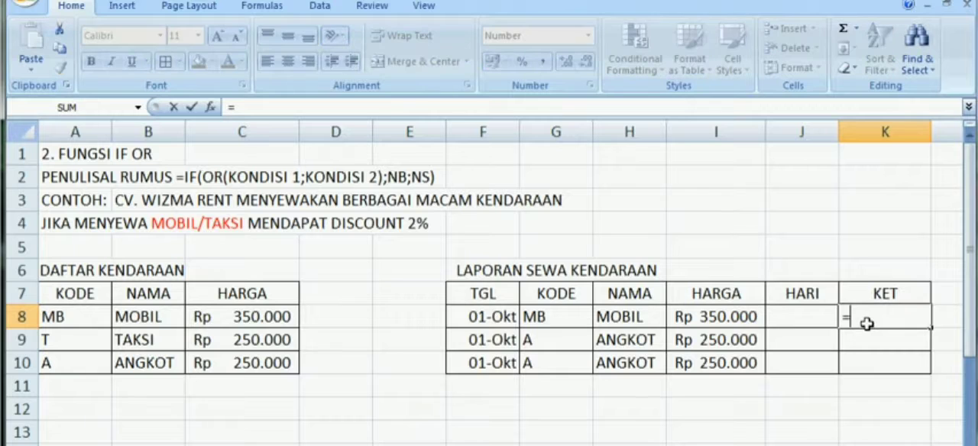
type("IF(")
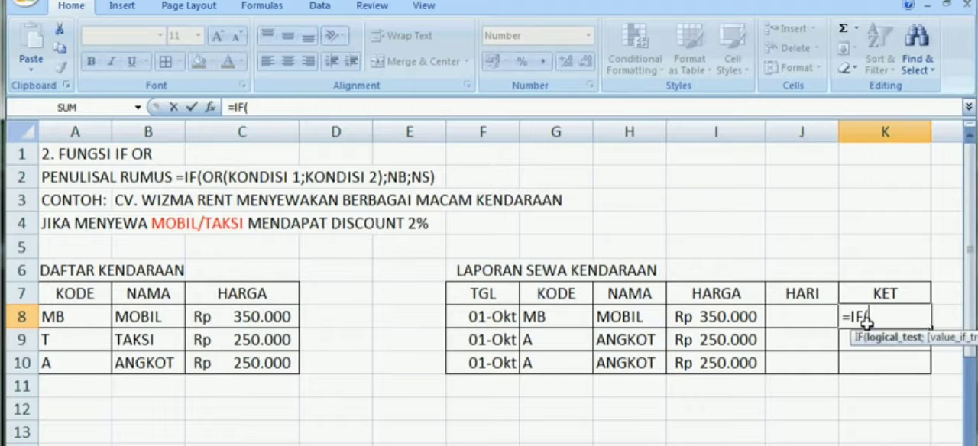
type("OR(")
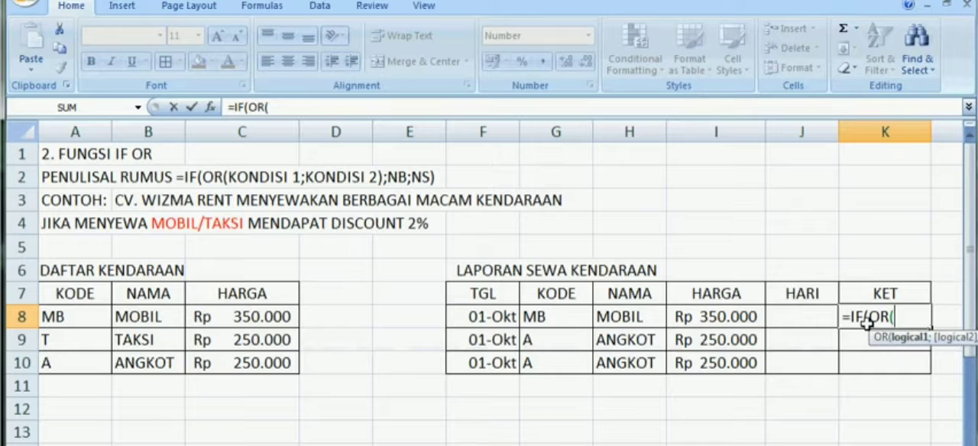
left_click(560, 323)
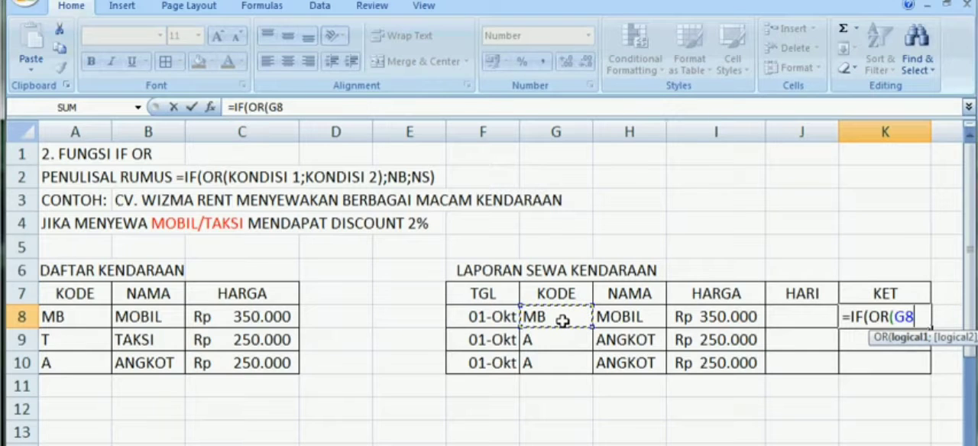
type("=")
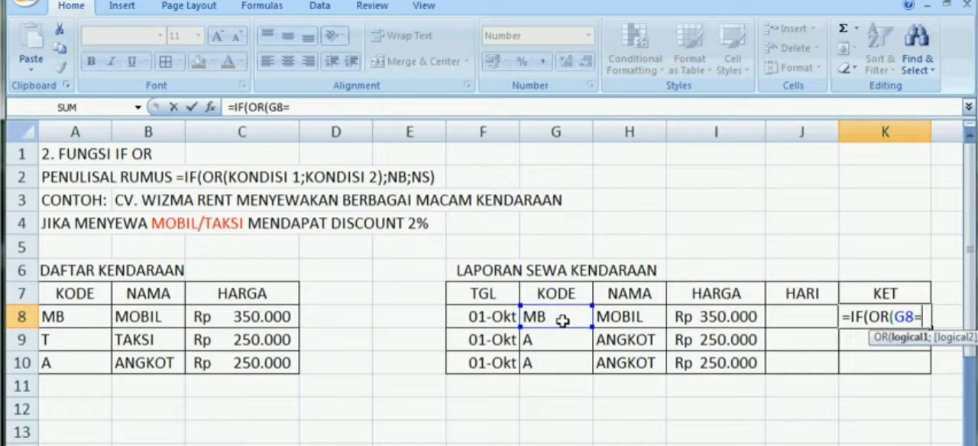
type("\"MB")
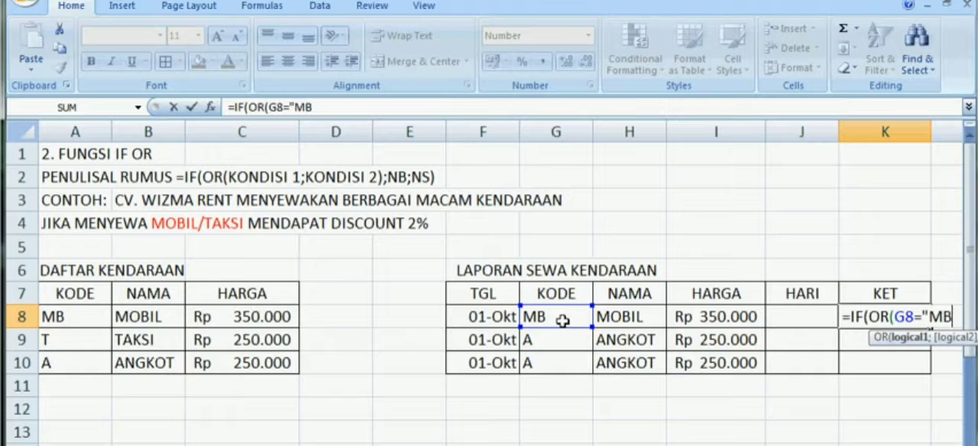
type("\";")
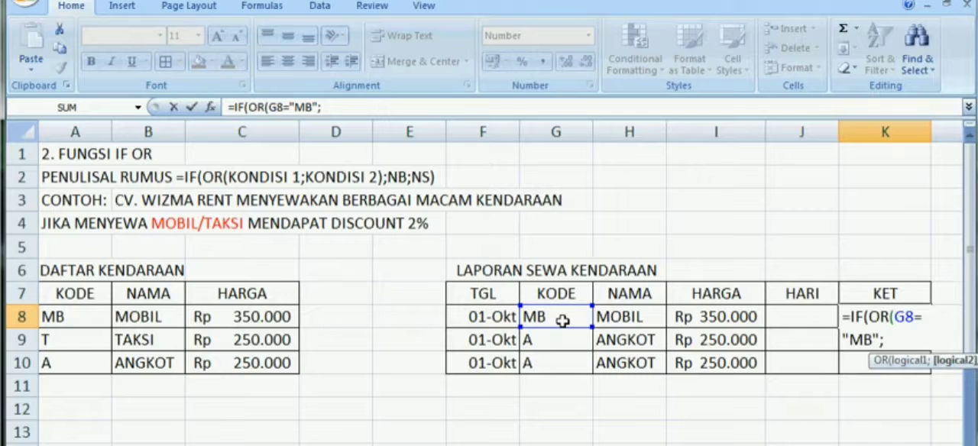
Step: Add G8="T" as the second OR condition in the K8 formula and close the OR function
left_click(562, 321)
type("=")
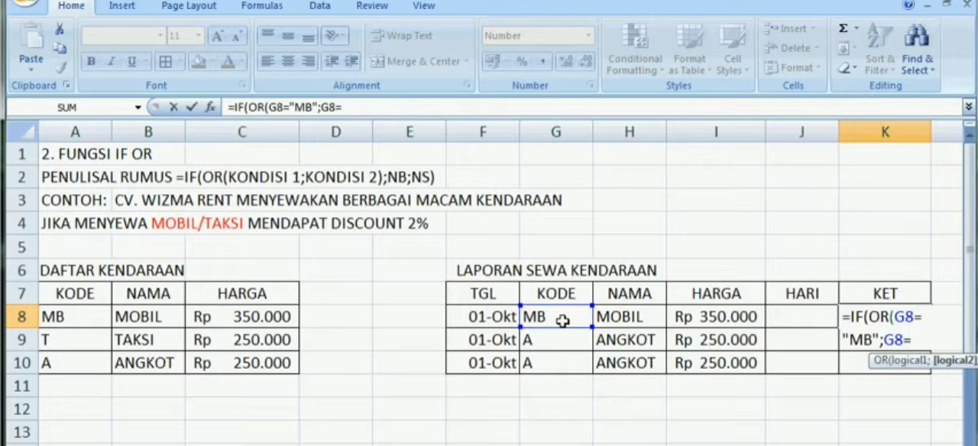
type("\"T\")")
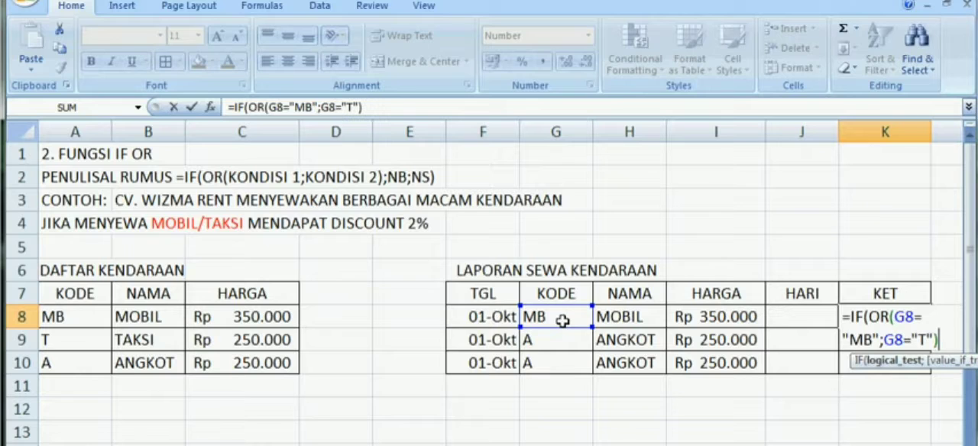
type(";")
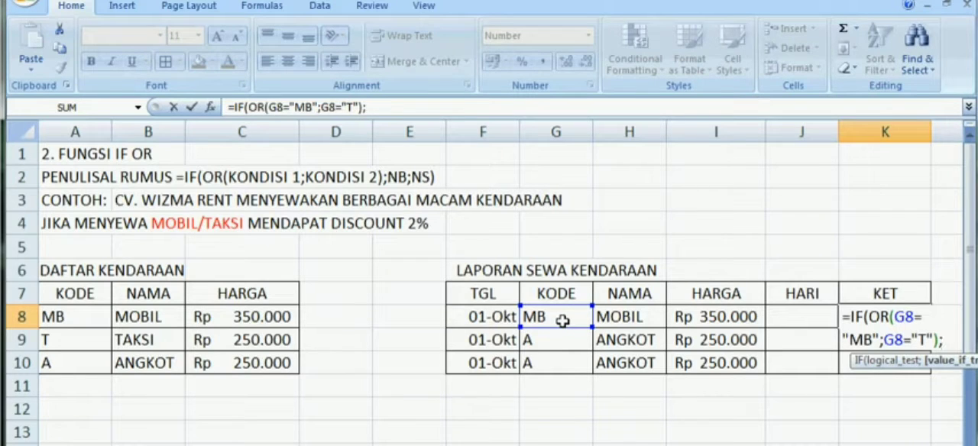
type("\"DI")
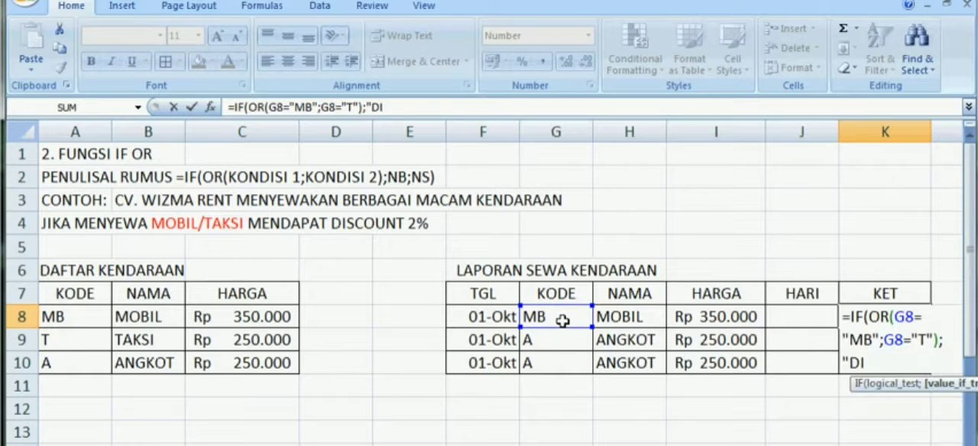
type("SC 2%")
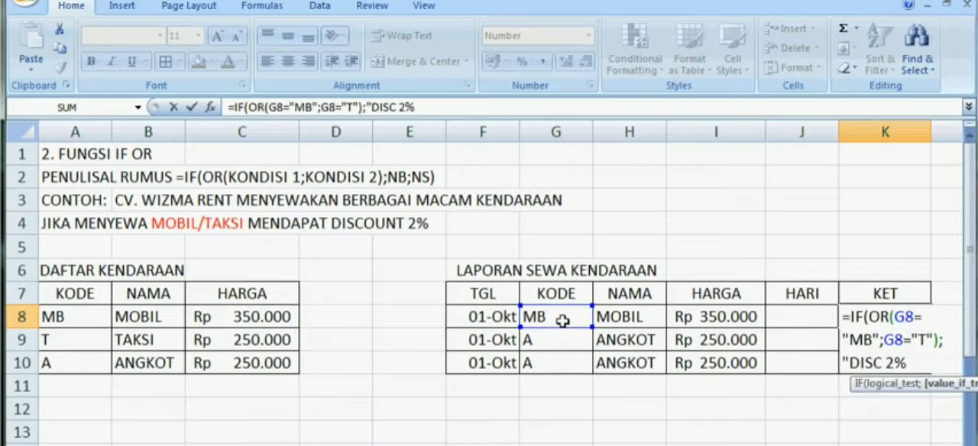
type("\";")
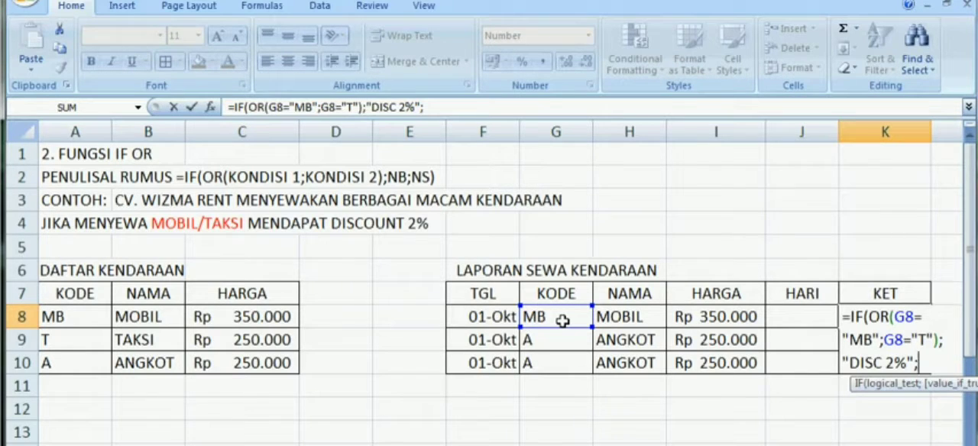
Step: Finish the K8 formula with 0 as the false value and commit it, accepting the proposed bracket correction
type("0)")
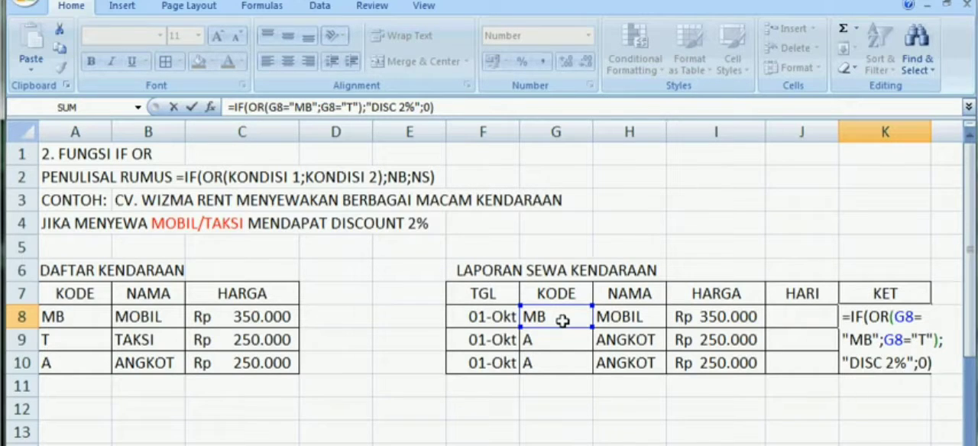
type(")")
key("Return")
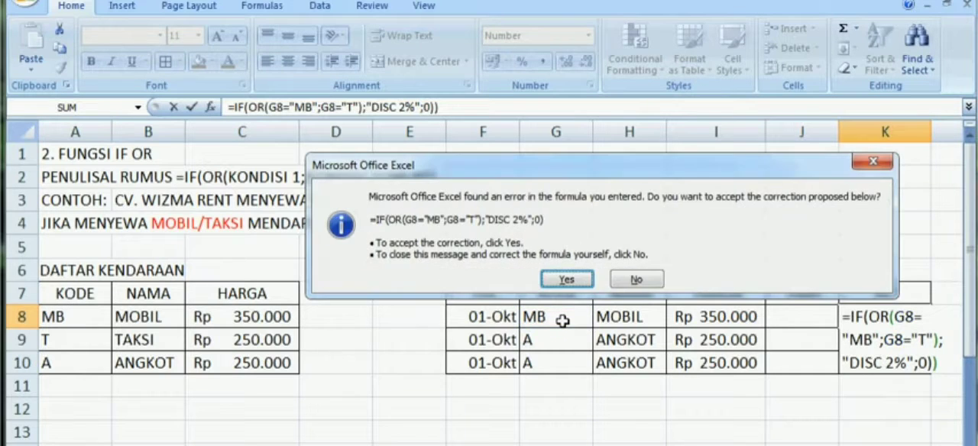
key("Return")
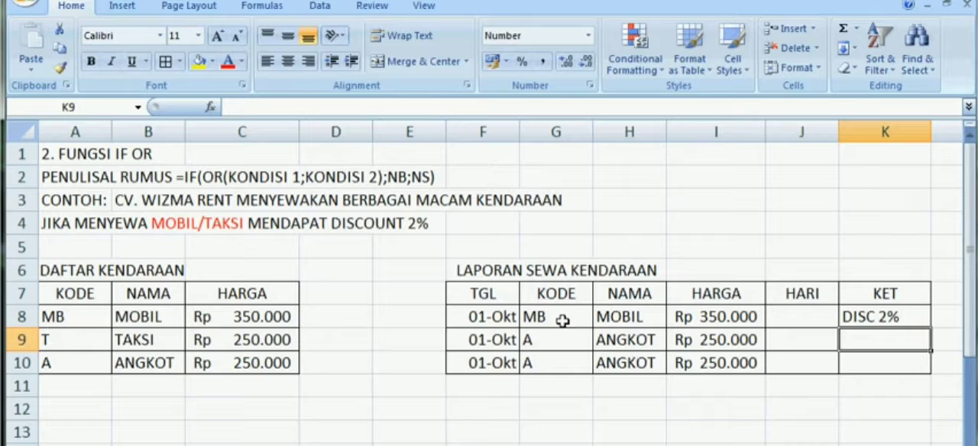
Step: Copy the KET formula from K8 into K9 and K10
key("Up")
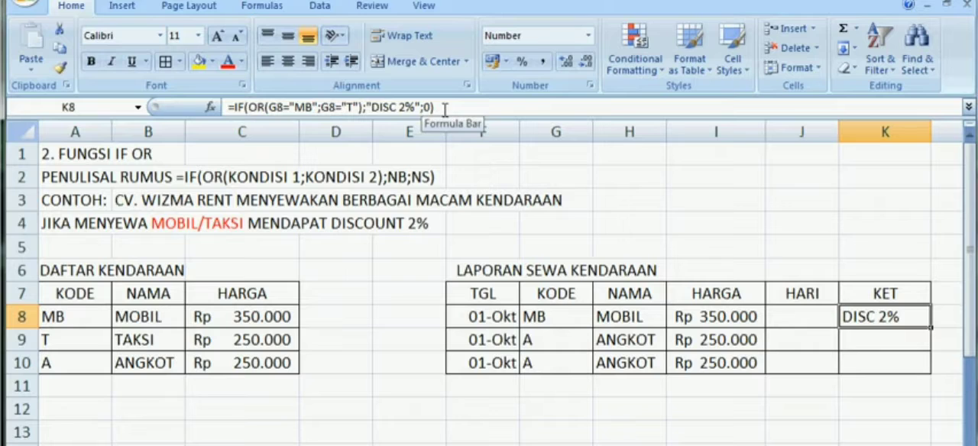
key("Down")
key("Up")
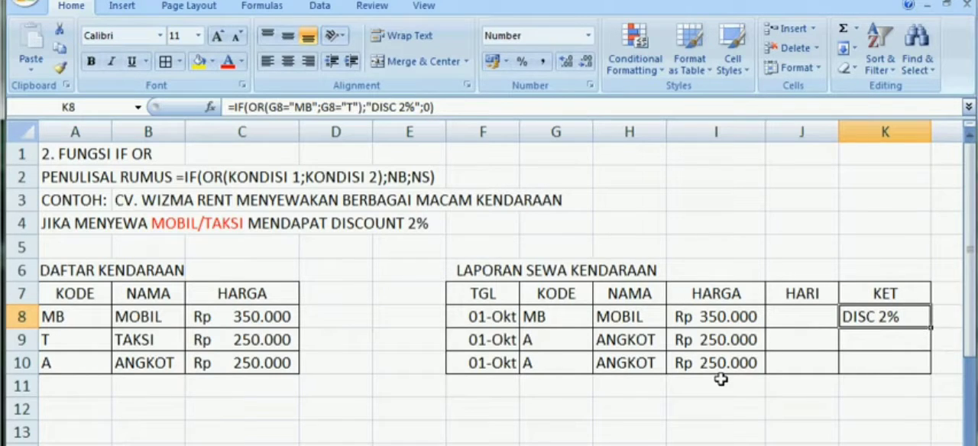
key("ctrl+c")
key("Down")
key("ctrl+v")
key("Down")
key("ctrl+v")
key("Up")
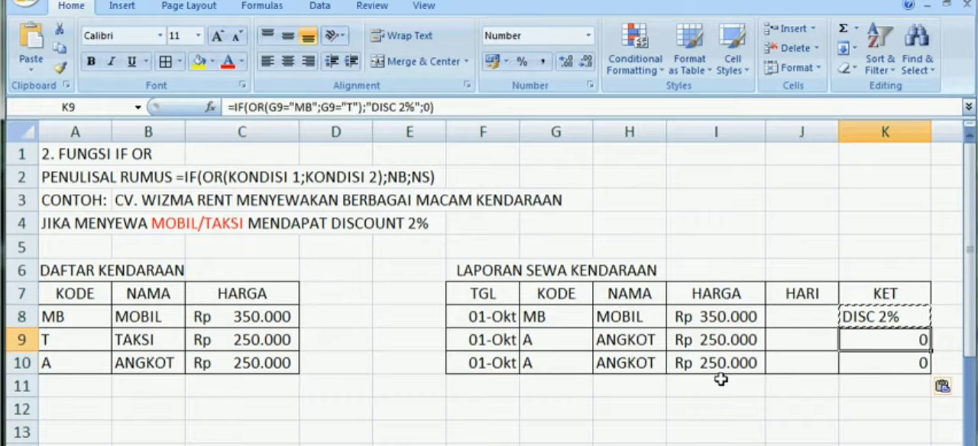
key("Left")
key("Left")
key("Left")
key("Right")
key("Right")
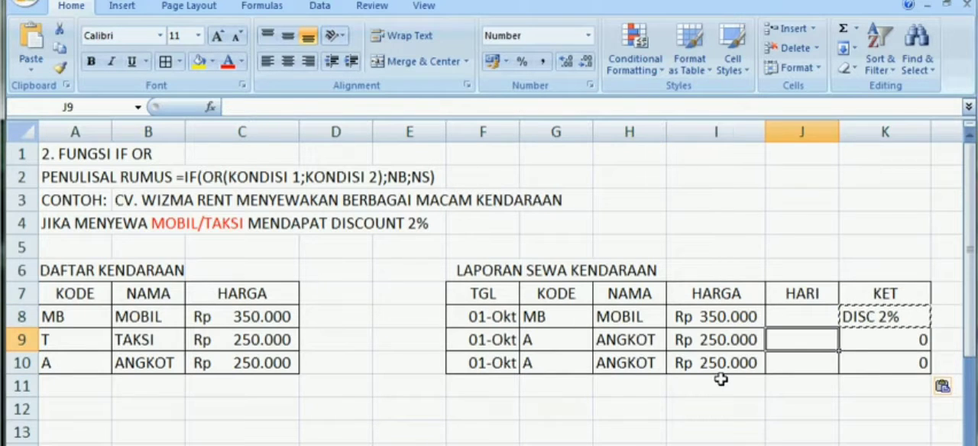
left_click(787, 372)
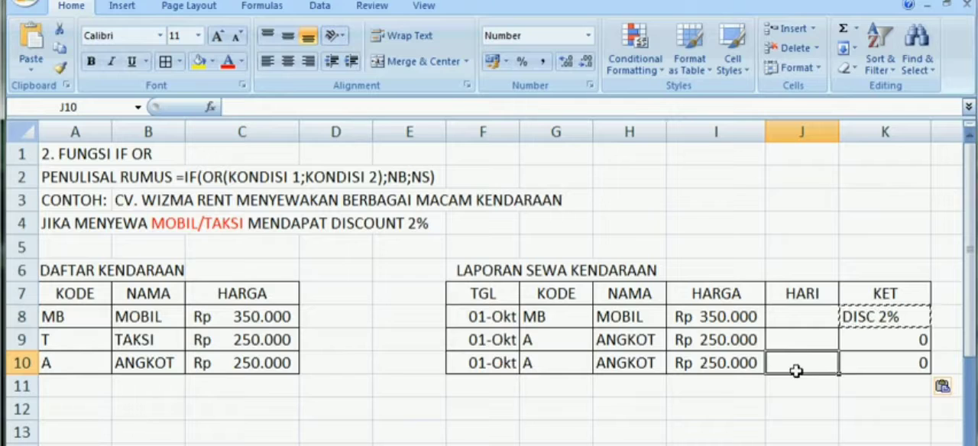
Step: Check the code in G8 and the NAMA formula in H8, and change the vehicle code in G9 to T
left_click(554, 323)
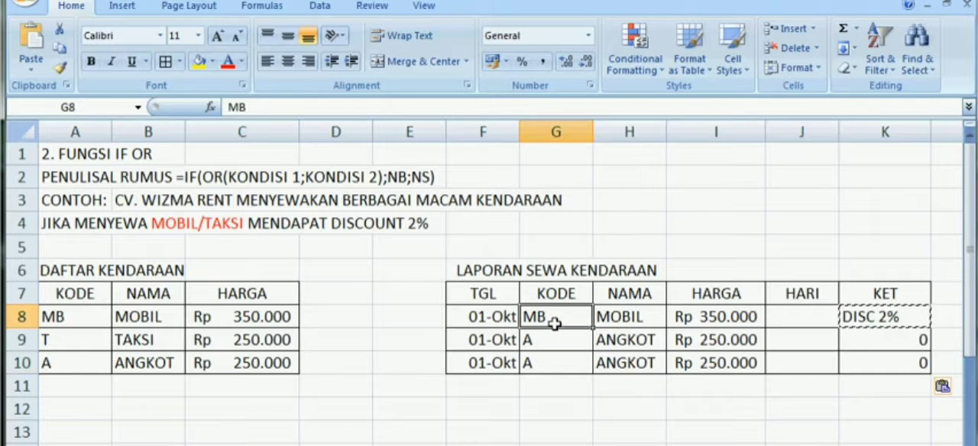
left_click(615, 318)
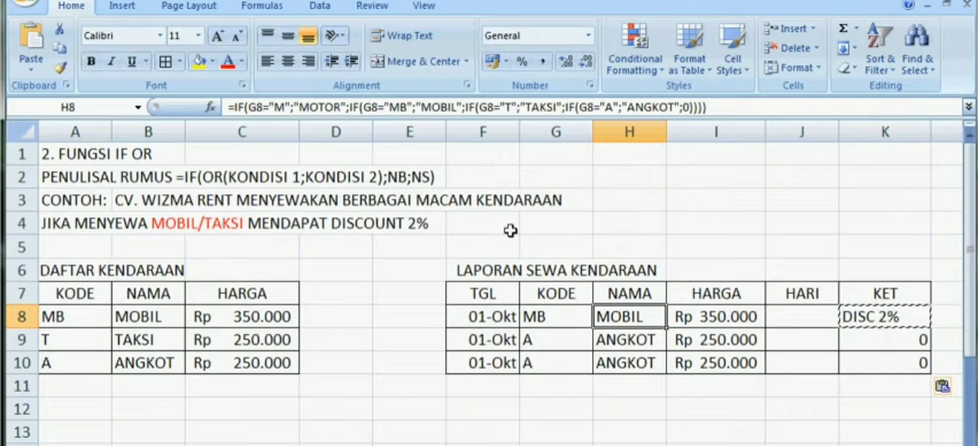
left_click(551, 339)
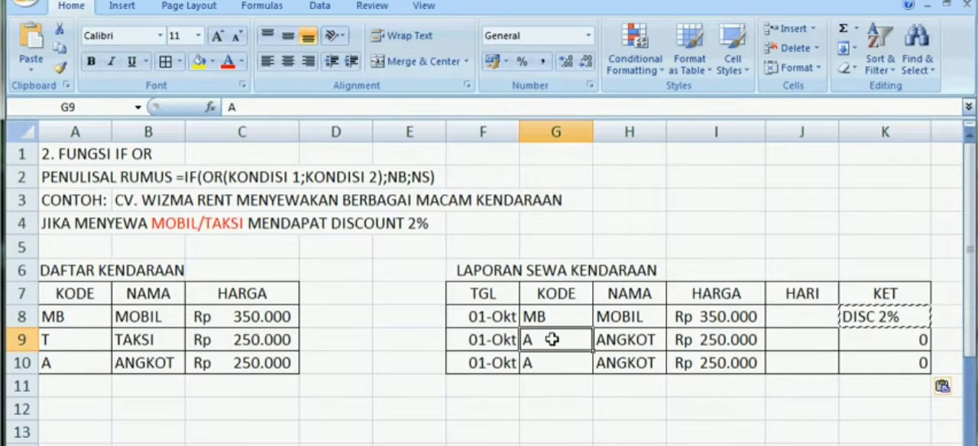
type("T")
key("Return")
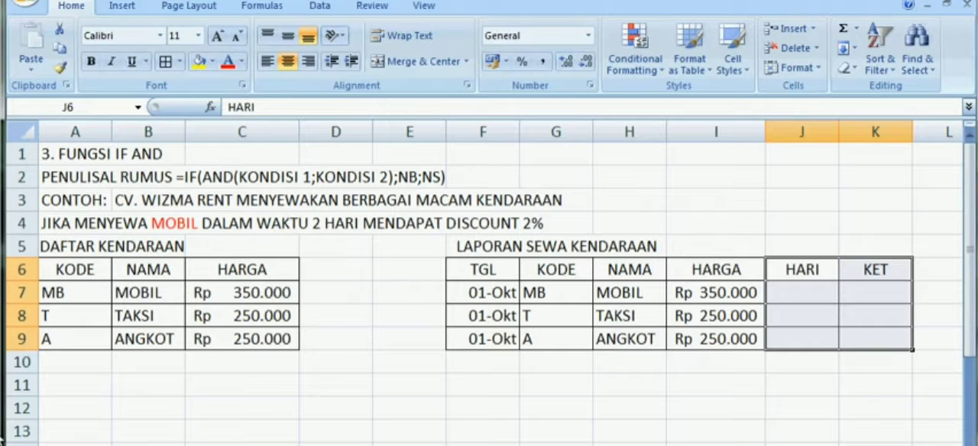
Step: Start the KET formula in cell K7 with an AND function nested inside IF: =IF(AND(
left_click(390, 307)
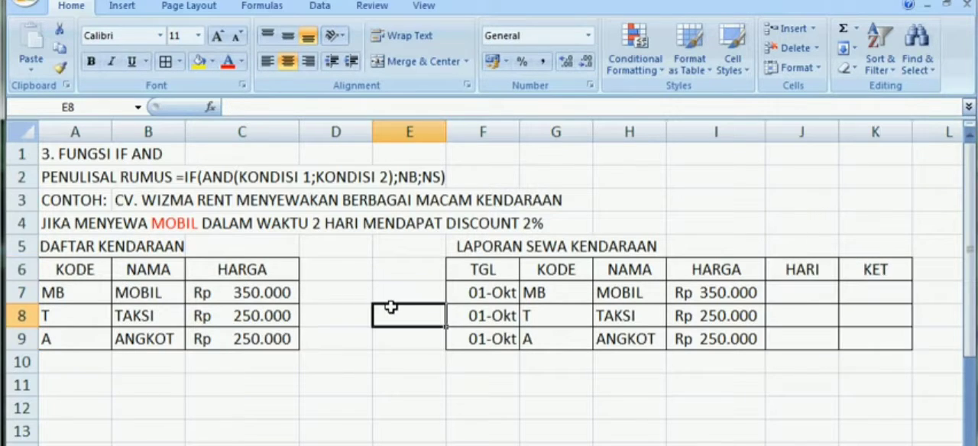
key("Right")
key("Right")
key("Right")
key("Right")
key("Right")
key("Up")
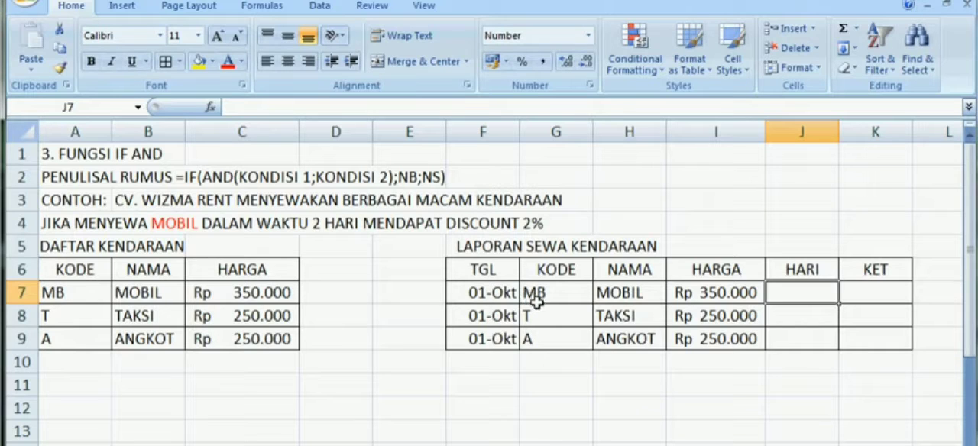
left_click(858, 295)
type("=IF(")
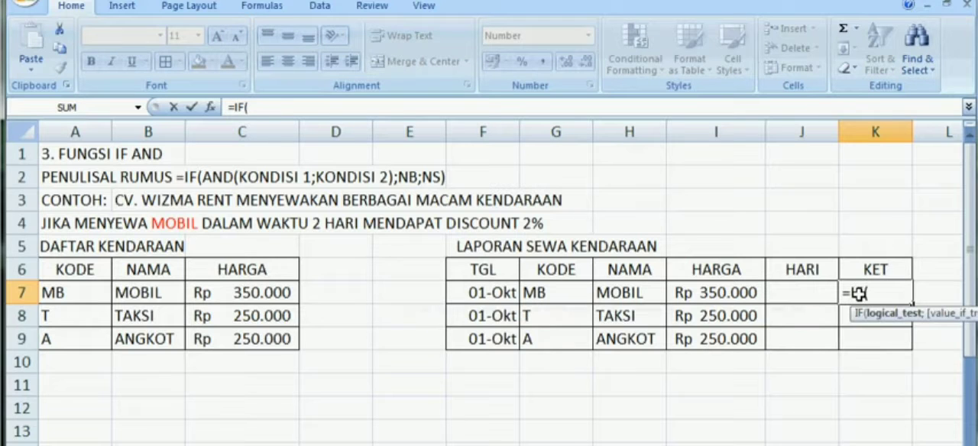
type("AND(")
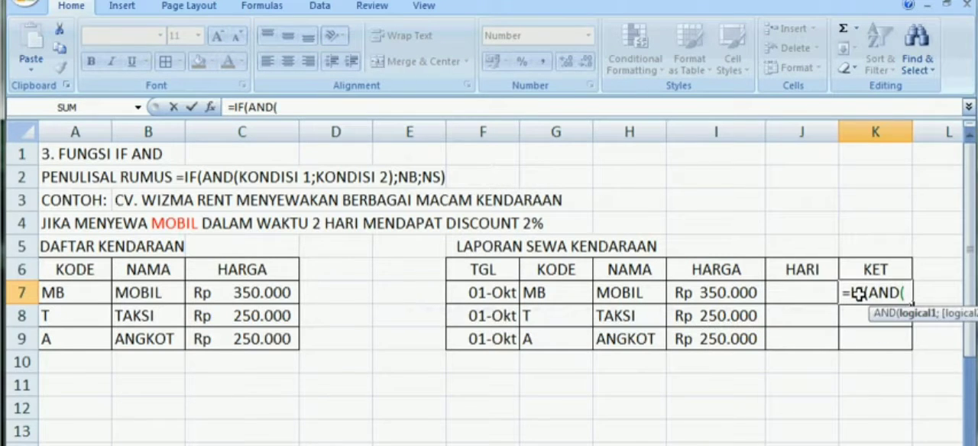
Step: Add the two AND conditions G7="MB" and J7=2 to the K7 formula and close the AND function
left_click(541, 292)
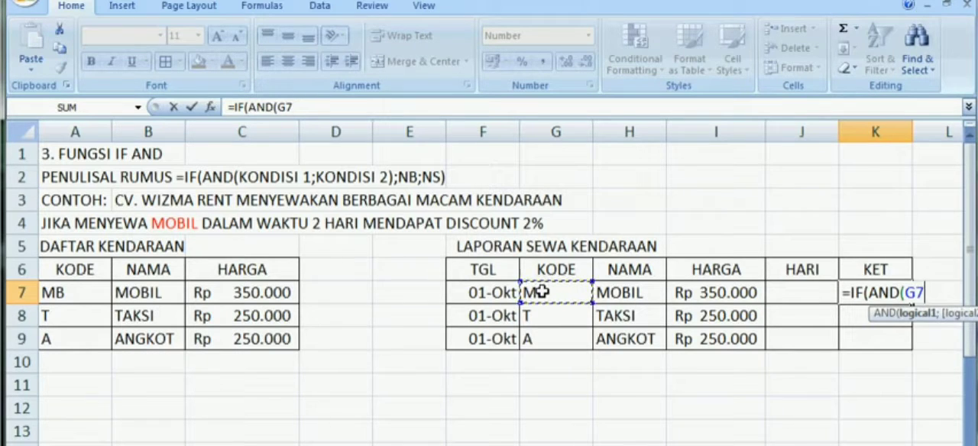
type("=")
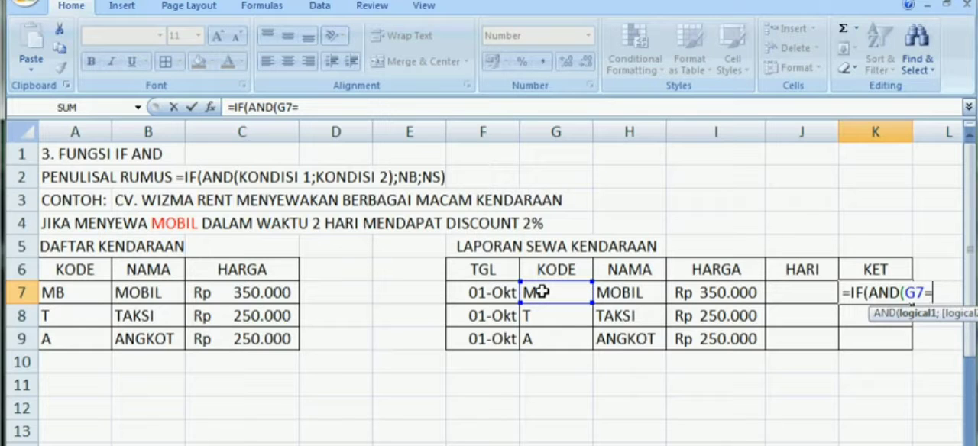
type("\"MB\"")
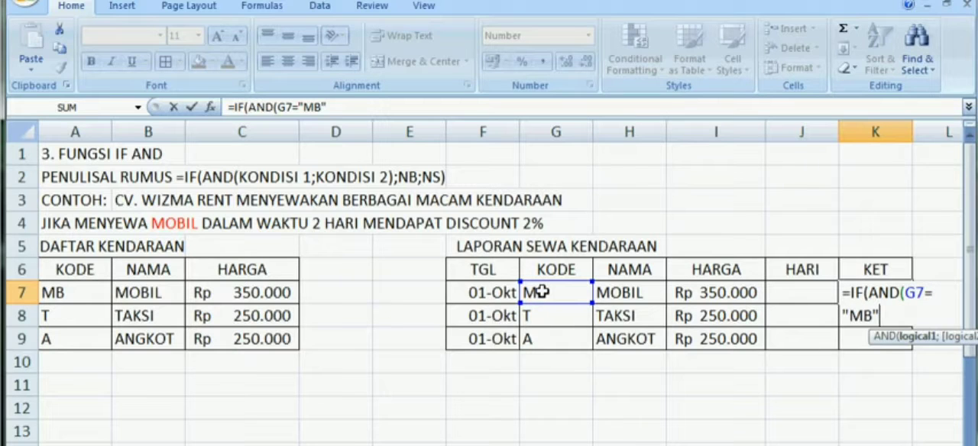
type(";")
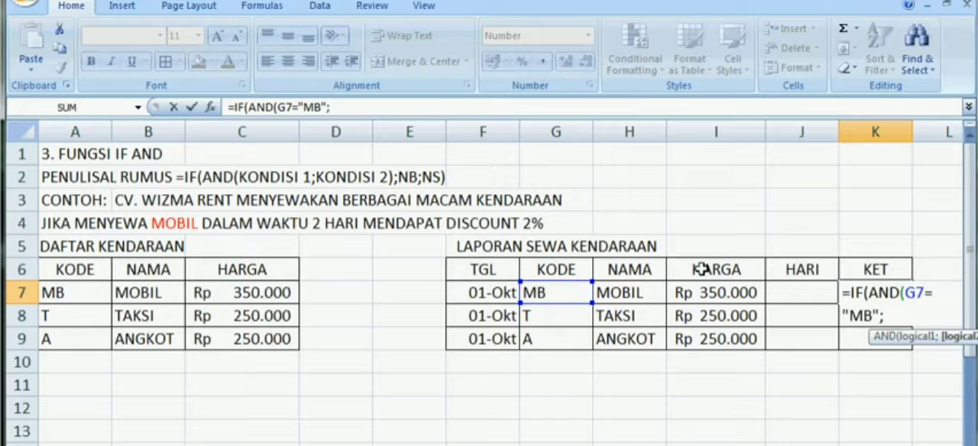
left_click(781, 294)
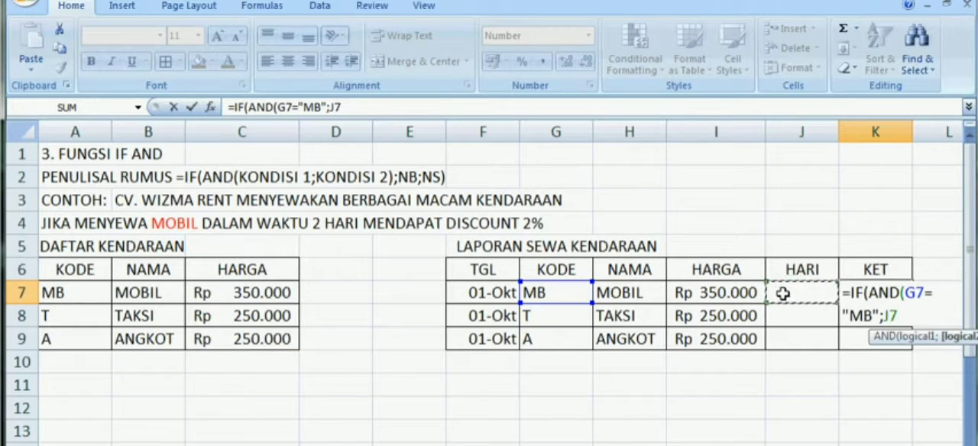
type("=")
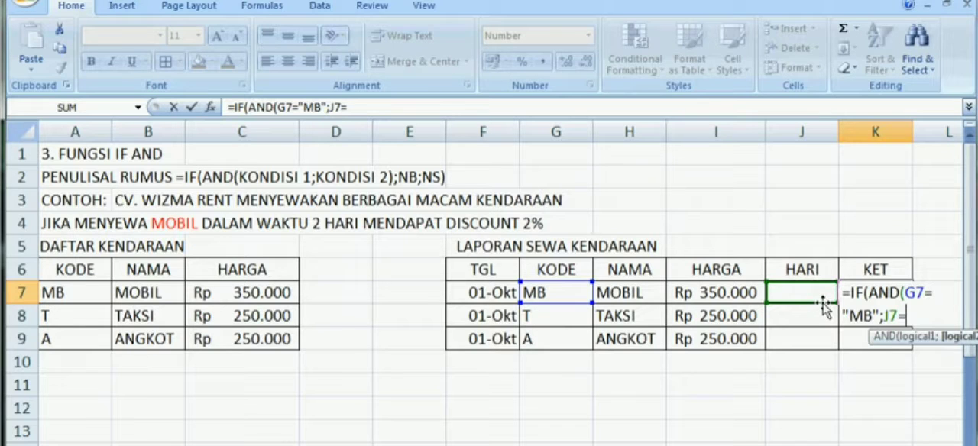
type("2)")
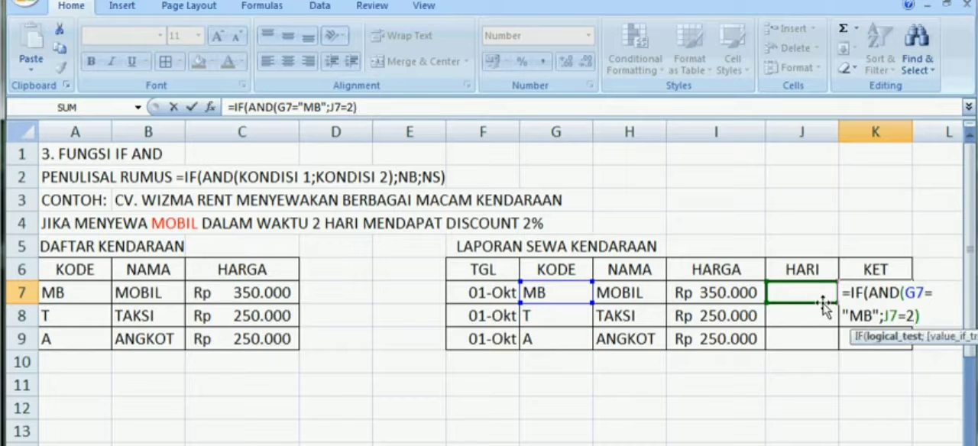
type(";")
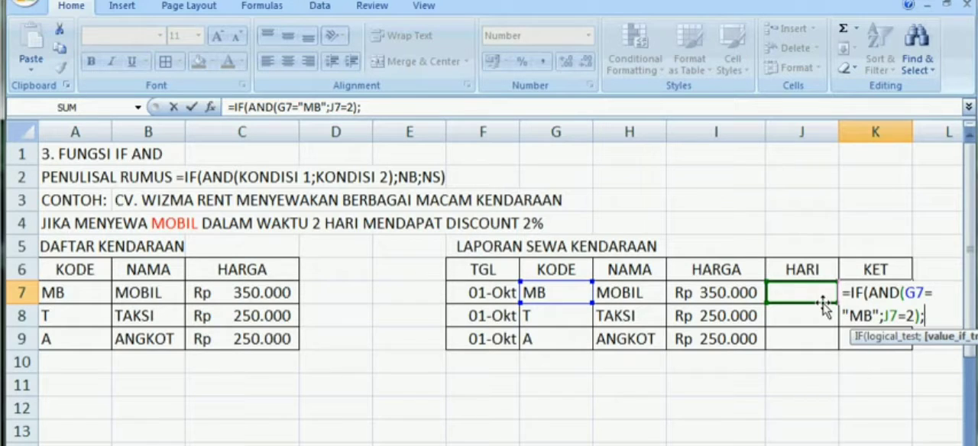
type("\"DIS")
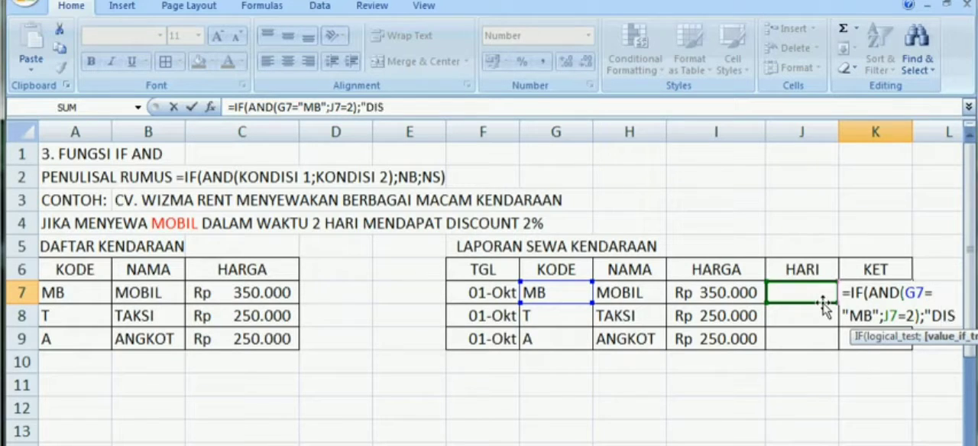
type("C 2%")
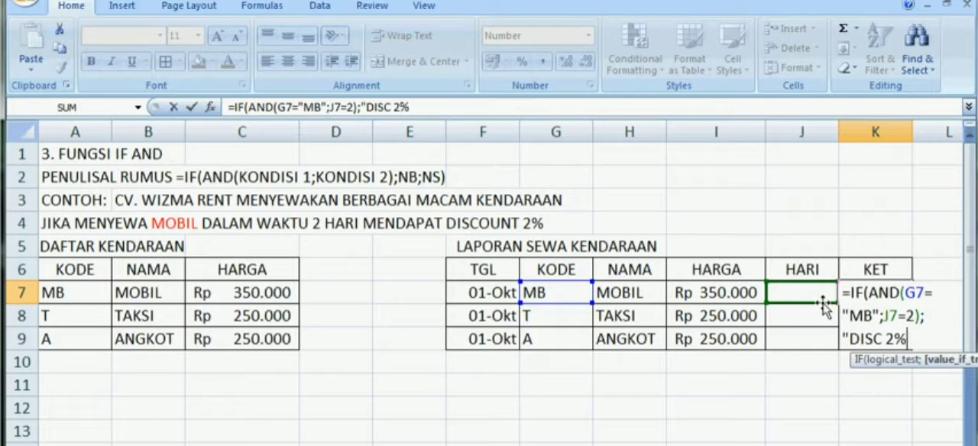
type("\";")
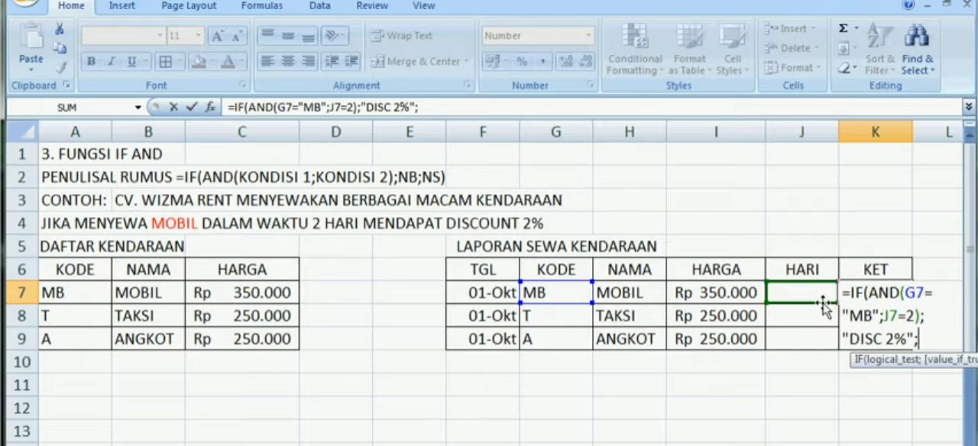
Step: Finish the K7 formula with "DISC 2%" as the true value and 0 as the false value, and commit it
type("0)")
key("Return")
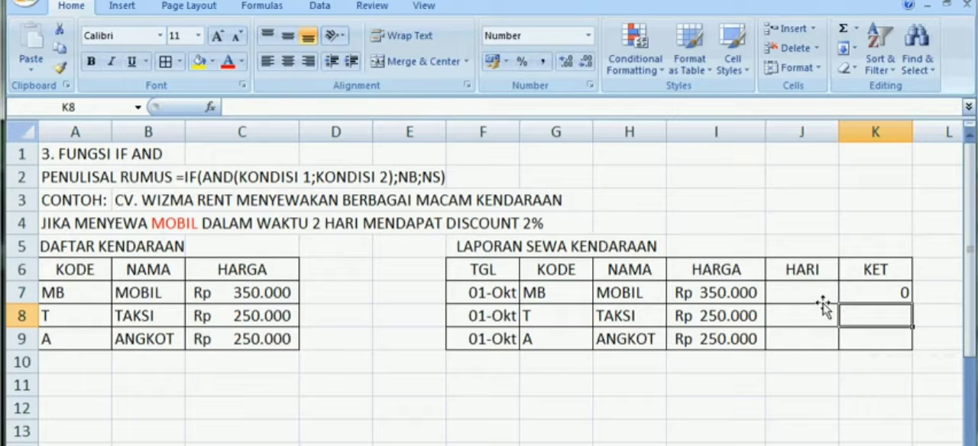
Step: Copy the KET formula from K7 into K8 and K9
key("Up")
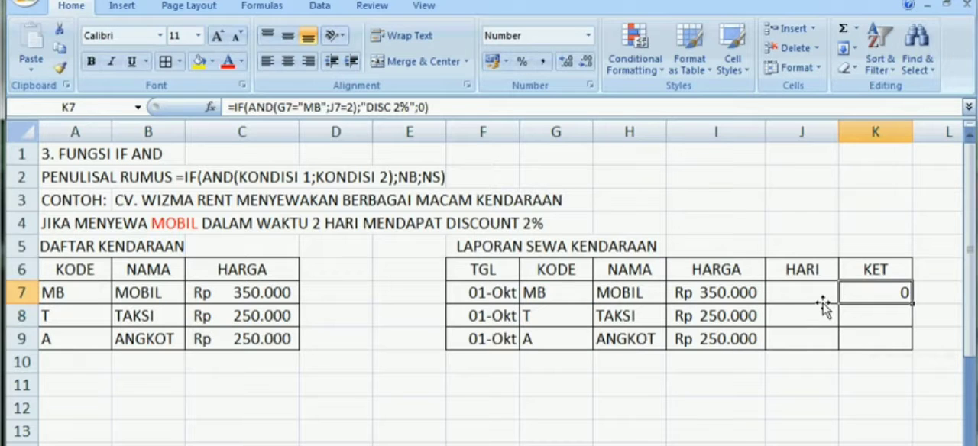
key("ctrl+c")
key("Down")
key("ctrl+v")
key("Down")
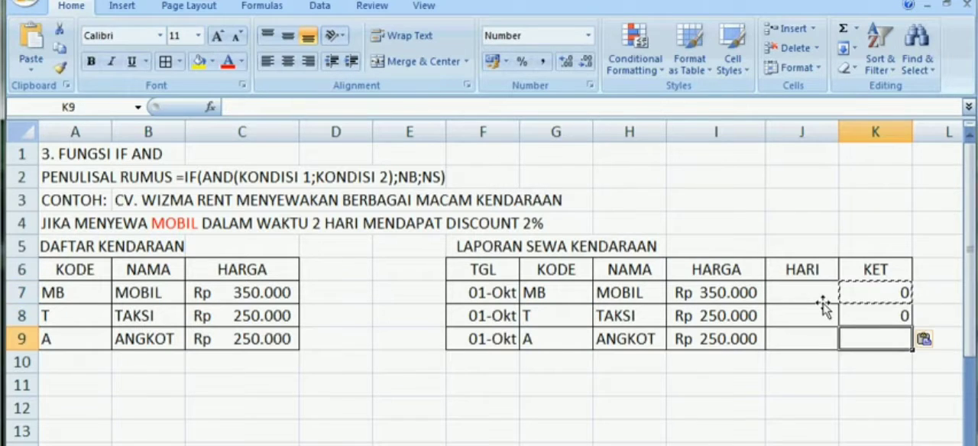
key("ctrl+v")
key("Up")
key("Up")
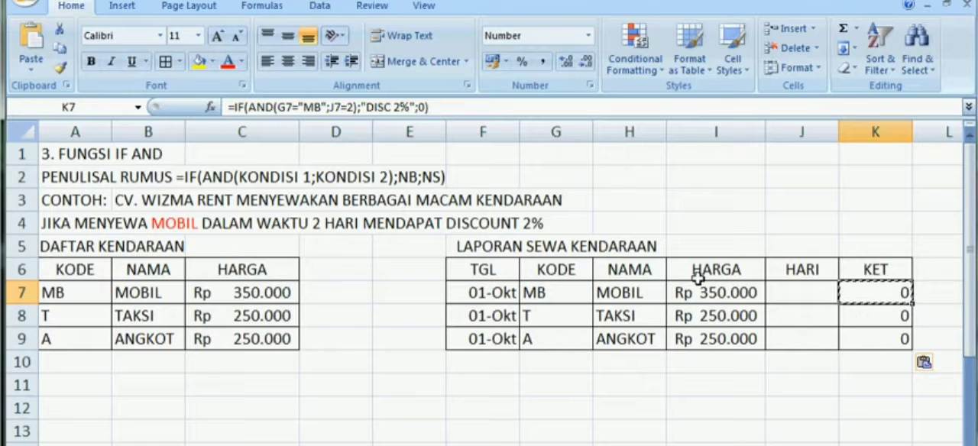
Step: Enter 2 rental days in the HARI column for all three vehicles, J7 to J9
left_click(798, 294)
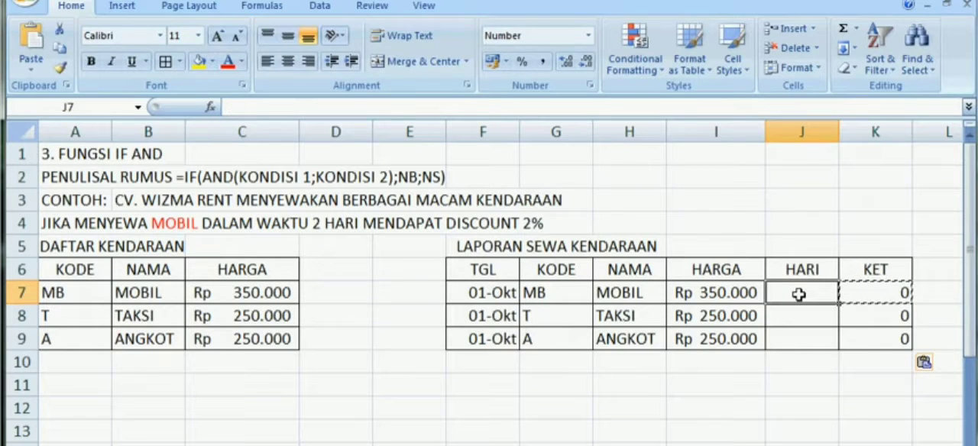
type("2")
key("Return")
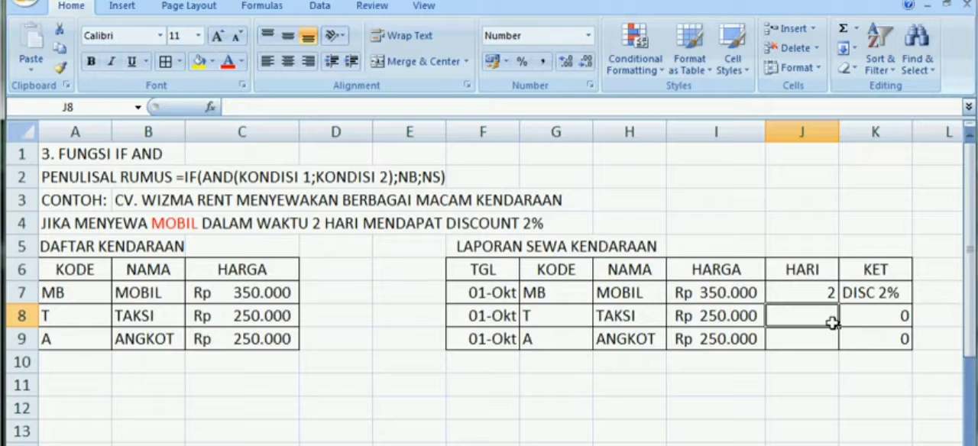
type("2")
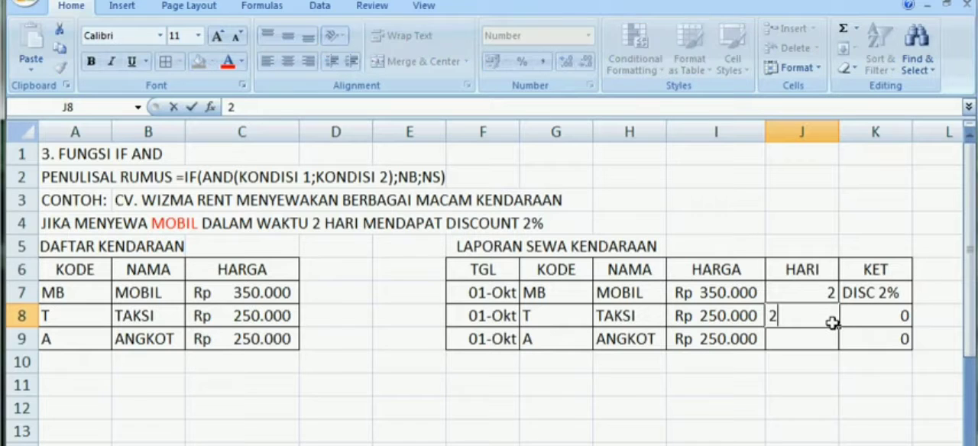
key("Return")
type("2")
key("Return")
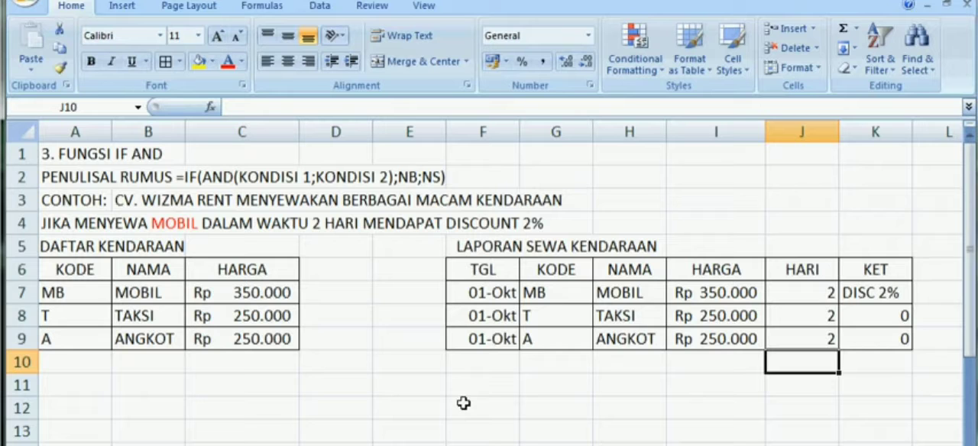
left_click(126, 407)
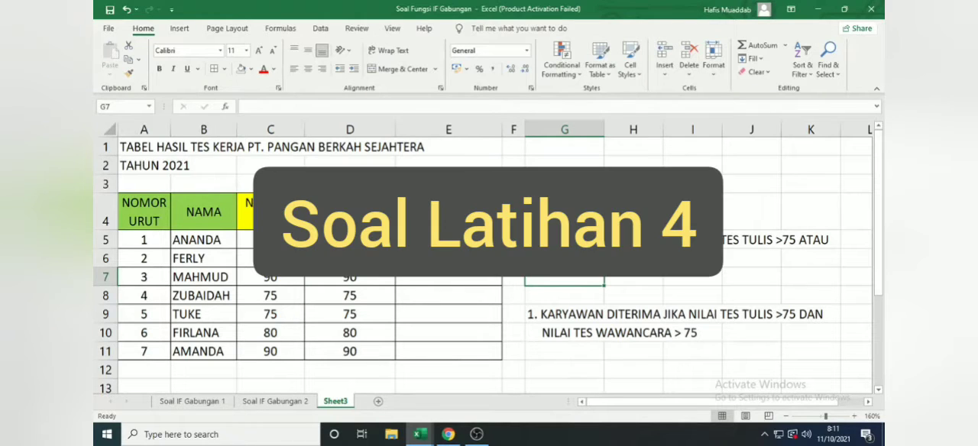
left_click(432, 237)
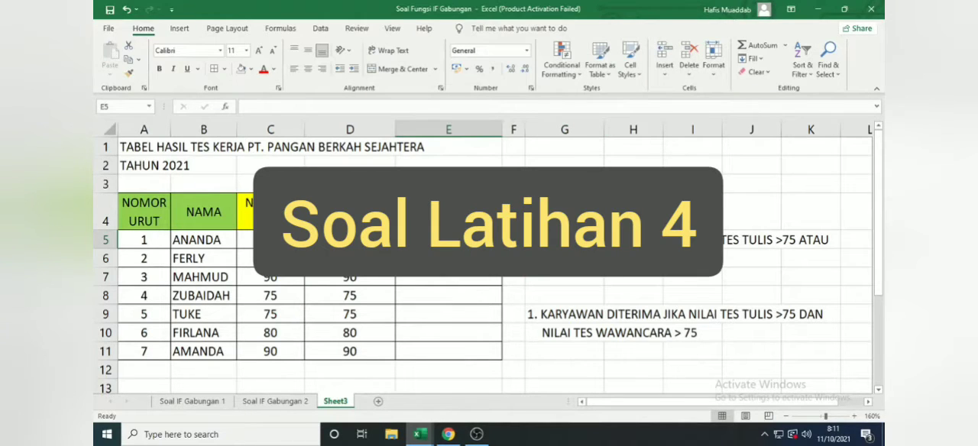
type("=IF")
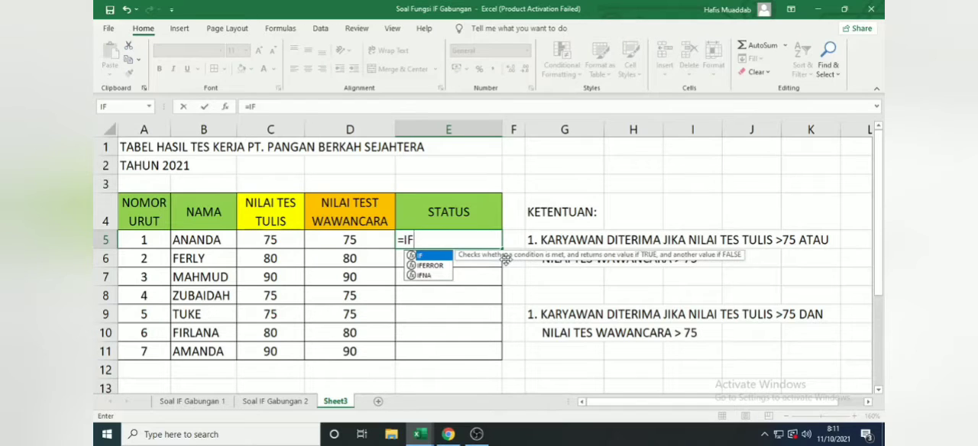
type("(")
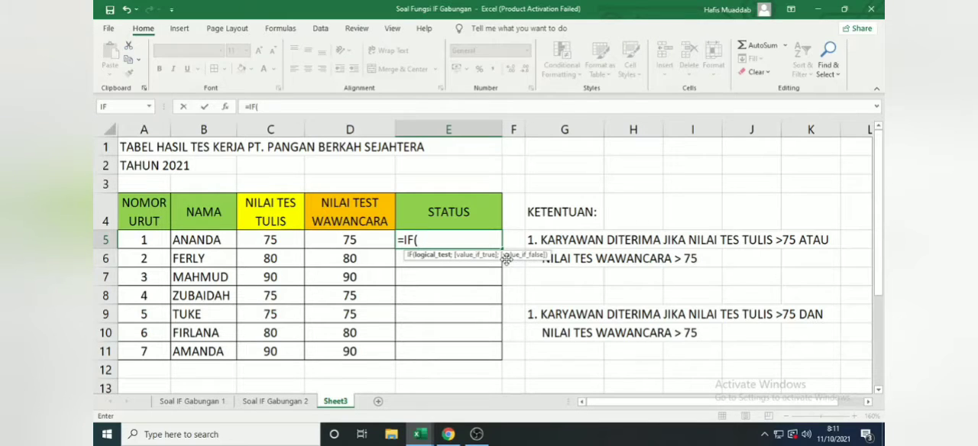
key("BackSpace")
key("BackSpace")
key("BackSpace")
key("BackSpace")
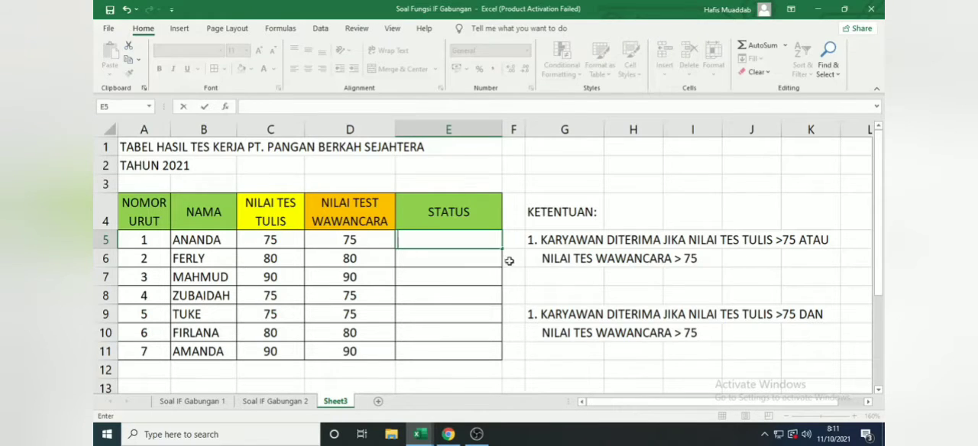
left_click(531, 277)
Step: Insert a new column before the STATUS column in the job test results table
right_click(480, 129)
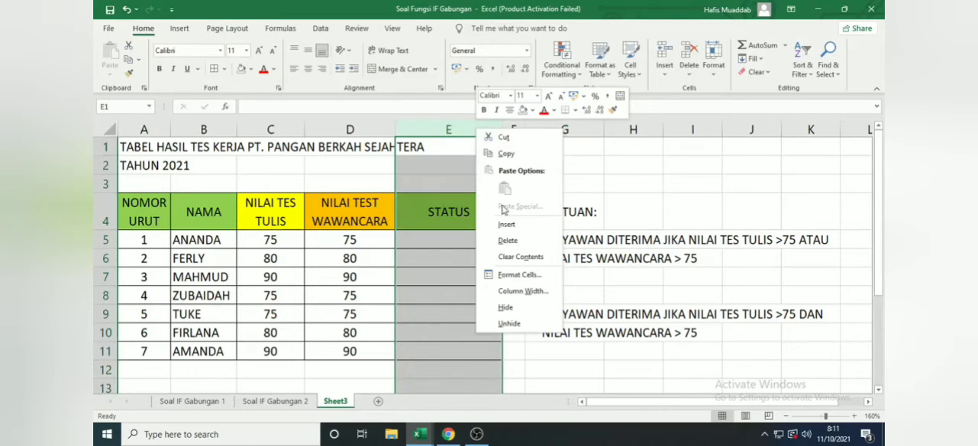
left_click(509, 223)
left_click_drag(579, 283, 555, 296)
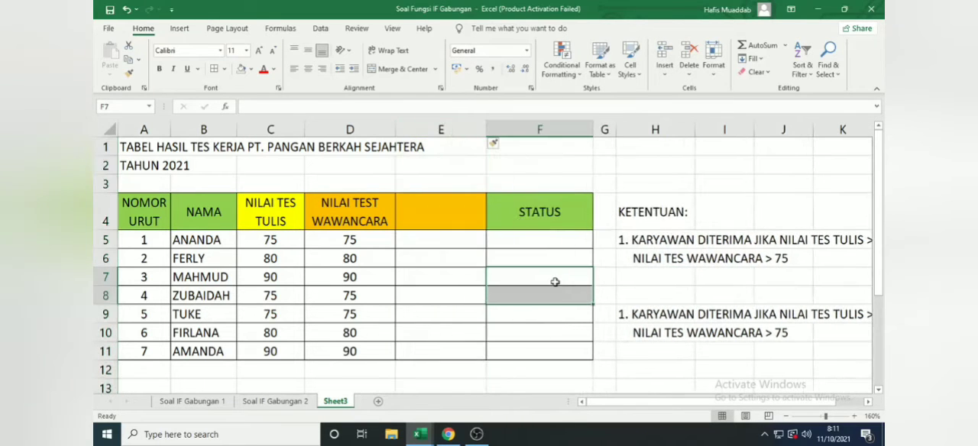
scroll(553, 282, "down", 1)
scroll(553, 282, "down", 1)
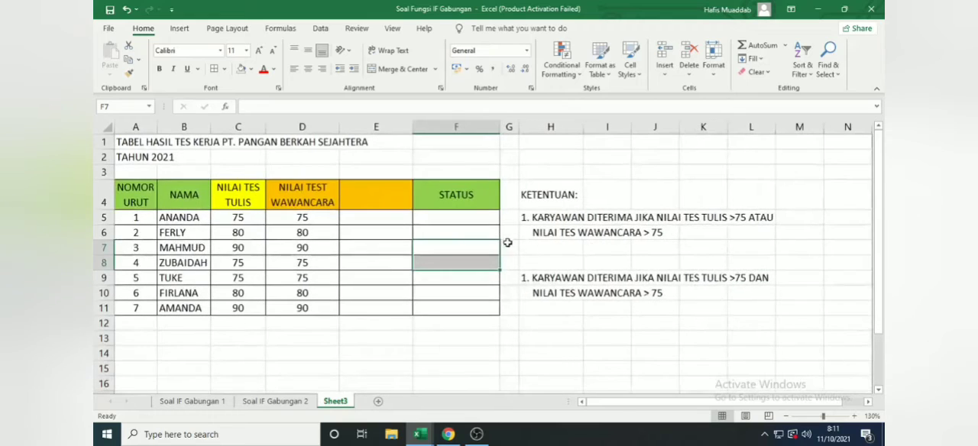
scroll(492, 226, "up", 1)
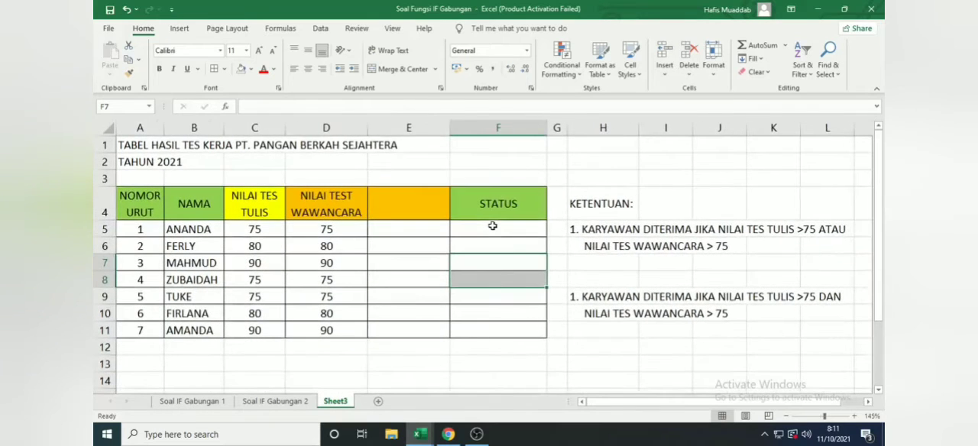
Step: Copy the STATUS header into the empty header cell E4 and rename the copy STATUS 1
left_click(414, 206)
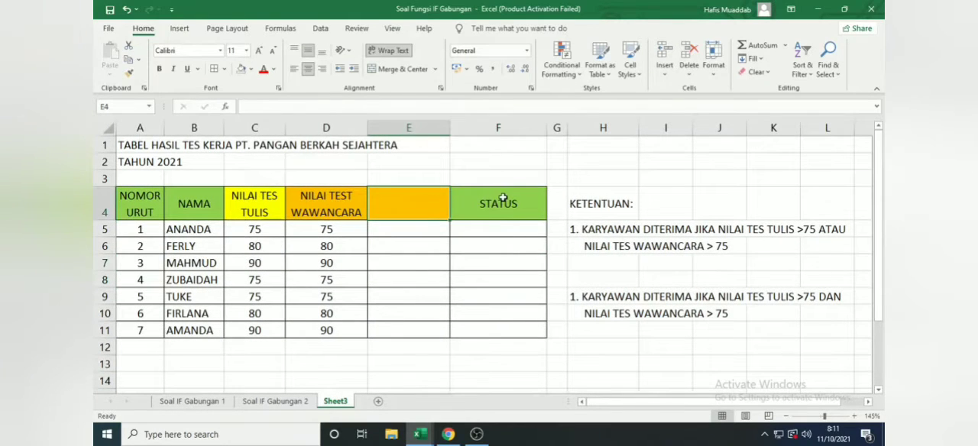
left_click(502, 198)
left_click_drag(547, 220, 421, 203)
left_click(438, 203)
double_click(439, 205)
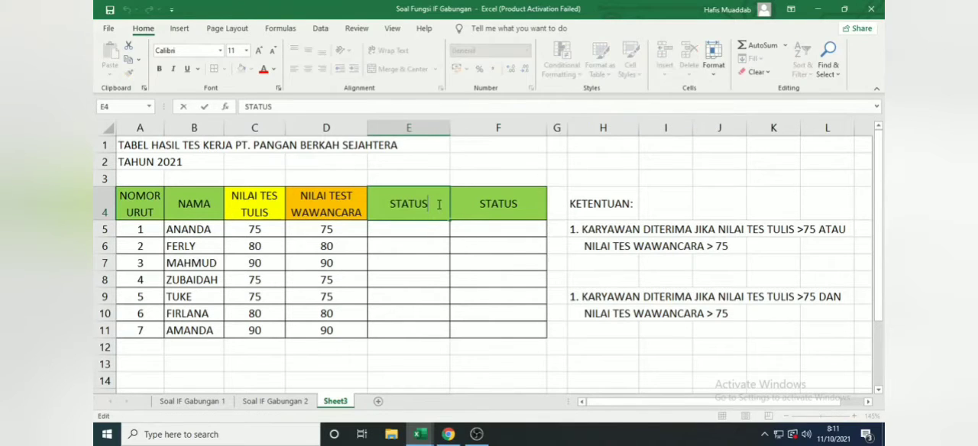
type("1")
key("Return")
Step: Rename the STATUS header in F4 to STATUS 2
double_click(532, 203)
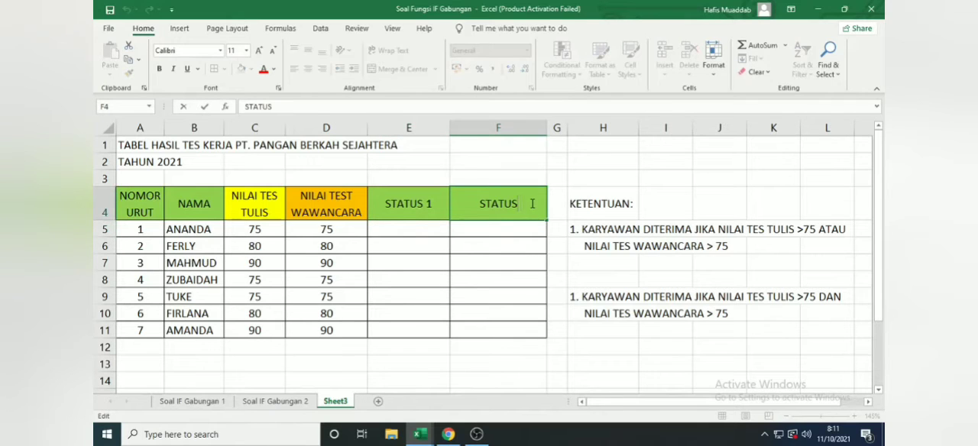
type("2")
key("Return")
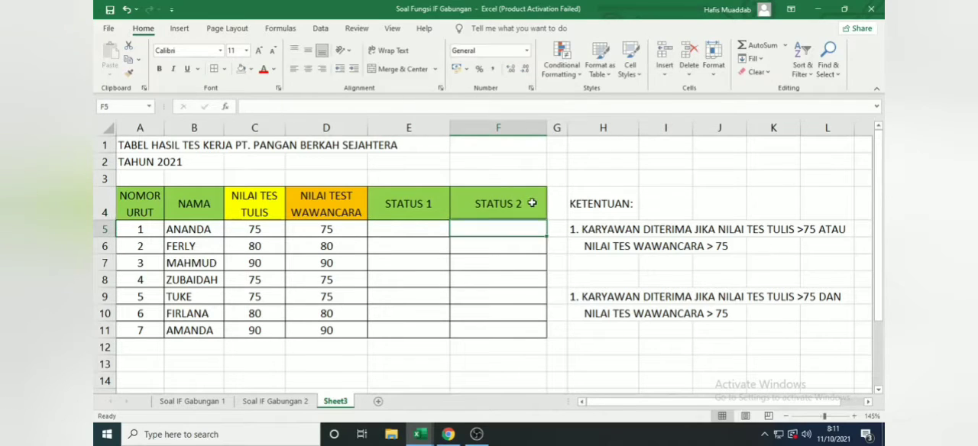
Step: Begin an IF formula with a nested OR in E5, using C5>75 as the first condition
left_click(428, 228)
type("=")
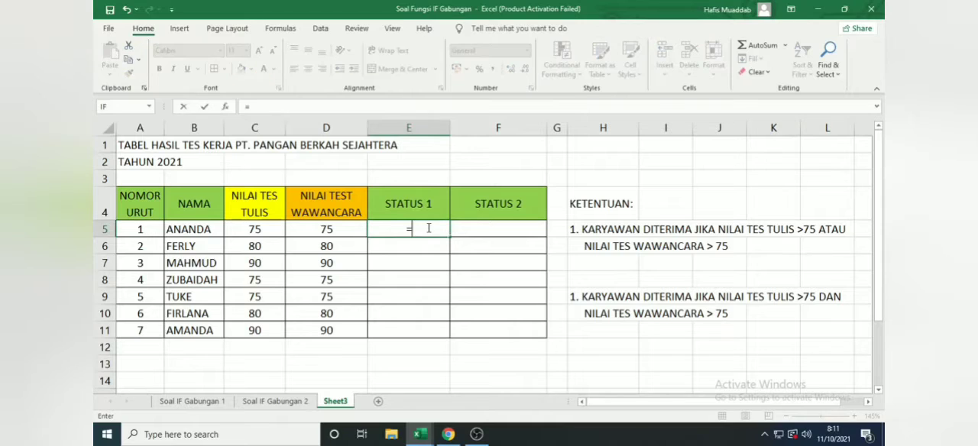
type("if")
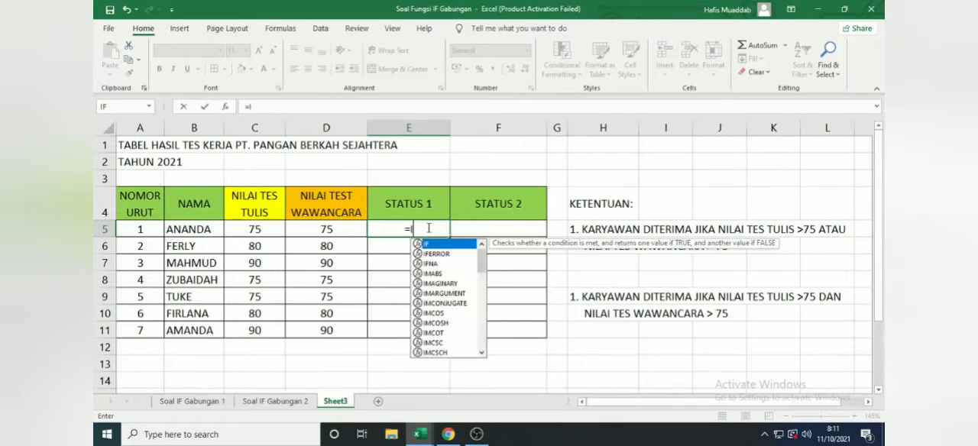
key("Tab")
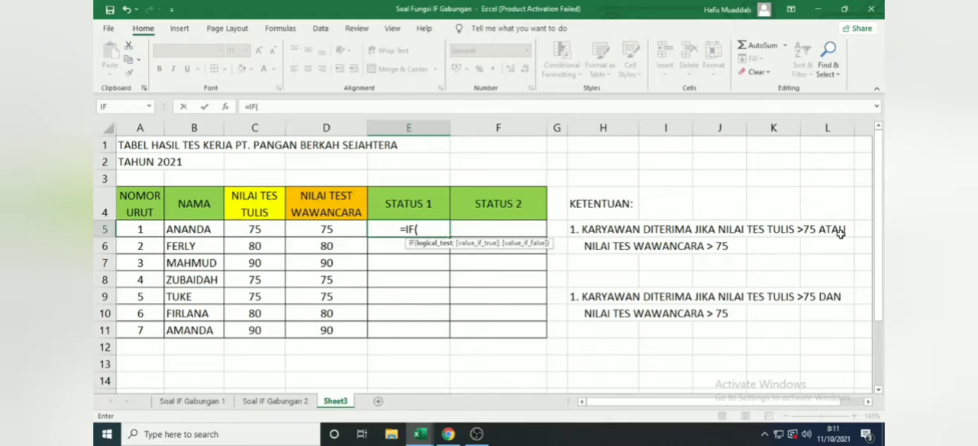
type("OR")
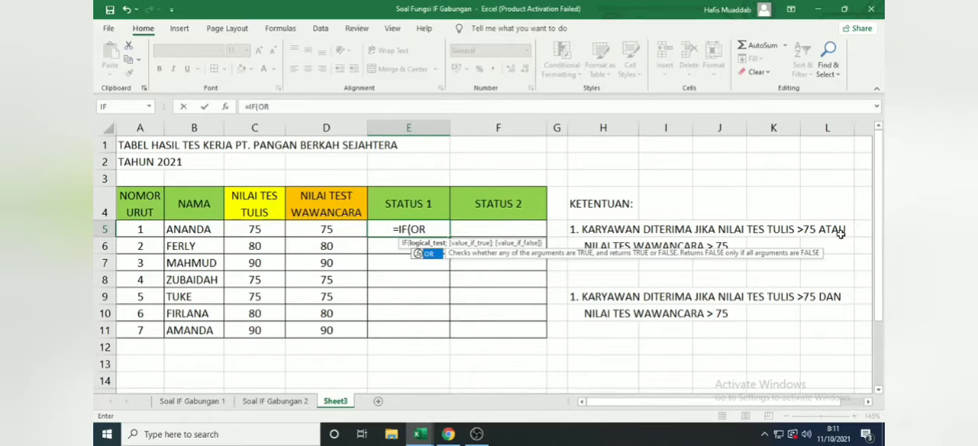
key("Tab")
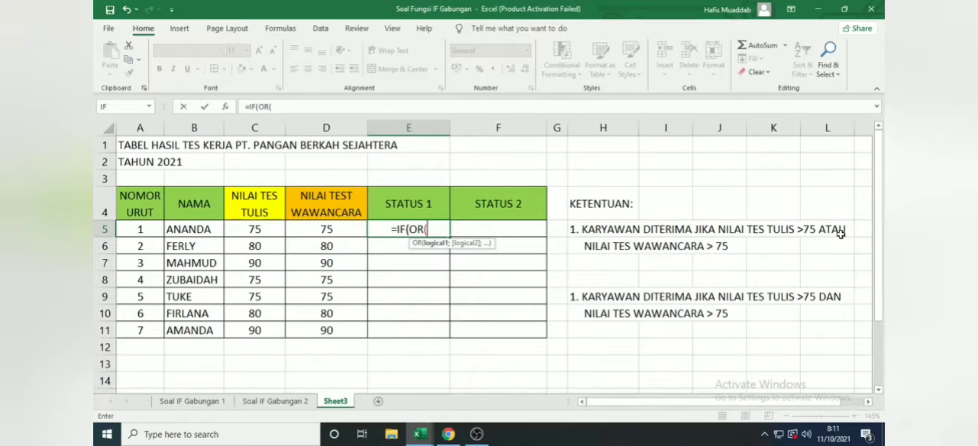
left_click(268, 232)
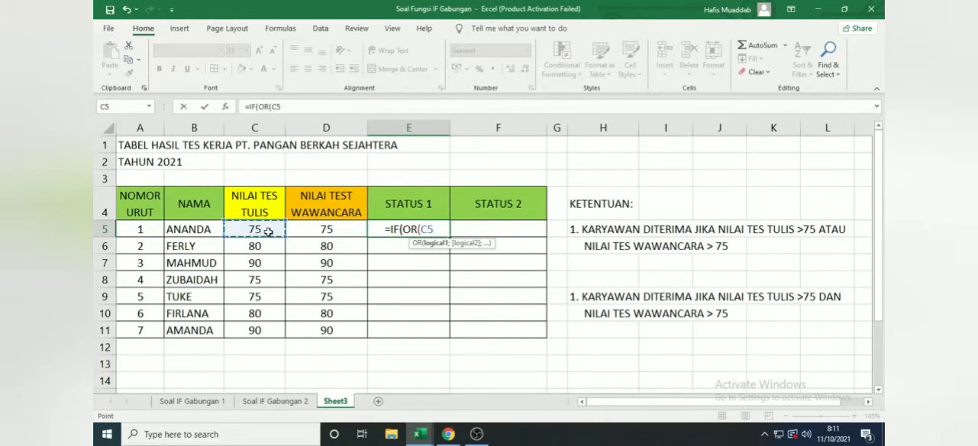
type(">75")
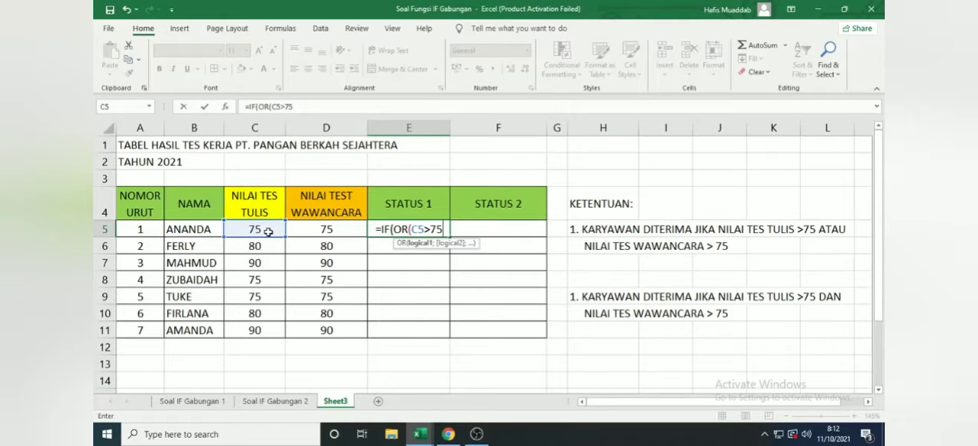
type(";")
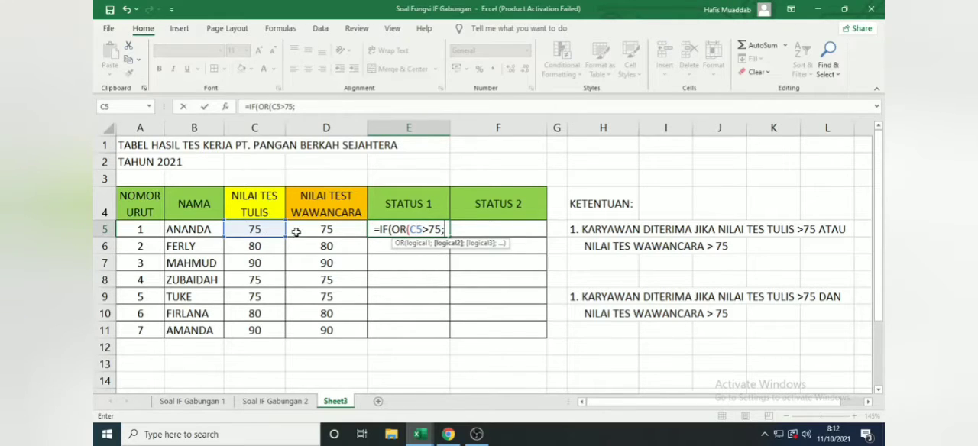
Step: Add D5>75 as the second condition in the E5 formula and close the OR function
left_click(322, 229)
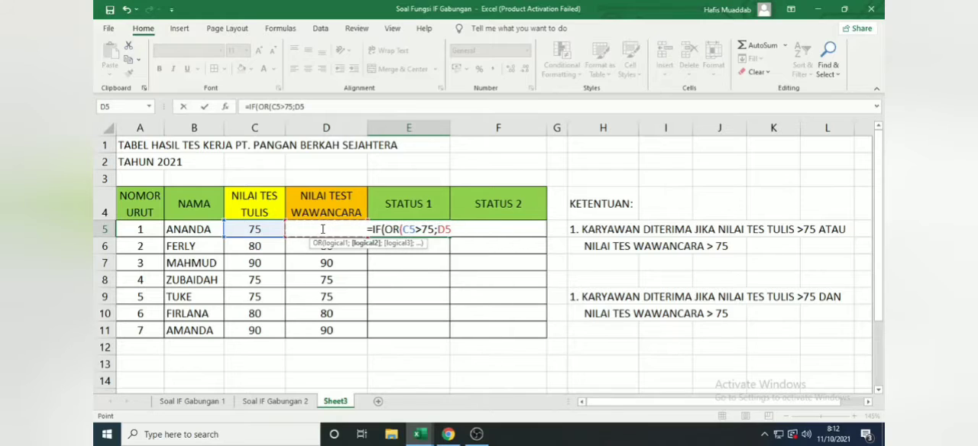
type(">")
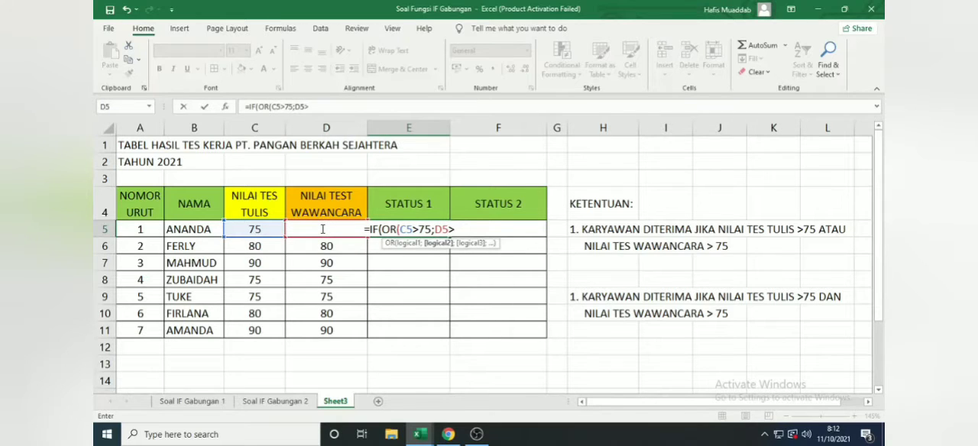
type("75")
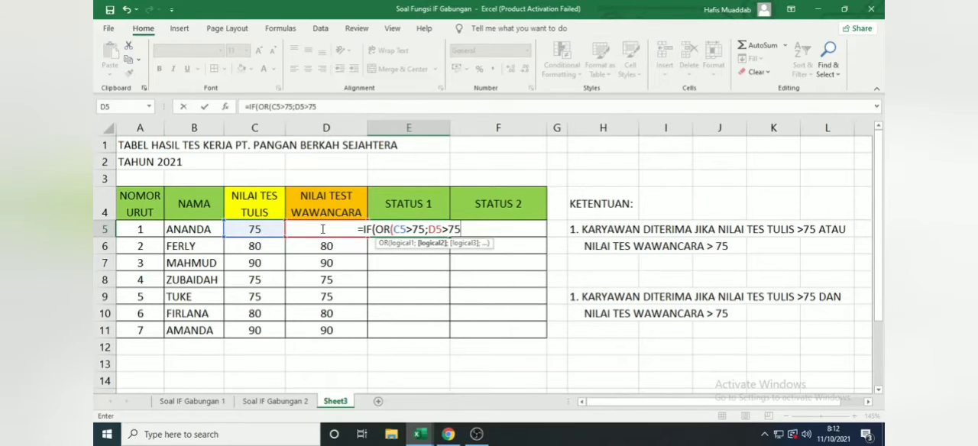
type(")")
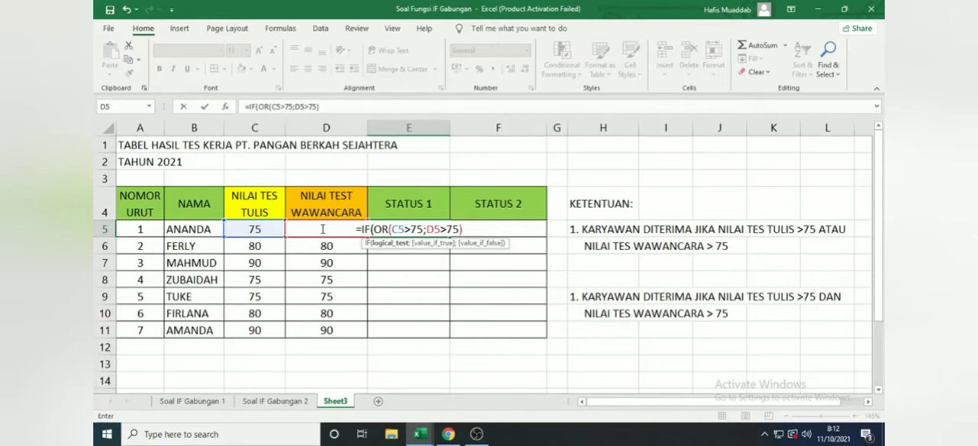
type(";")
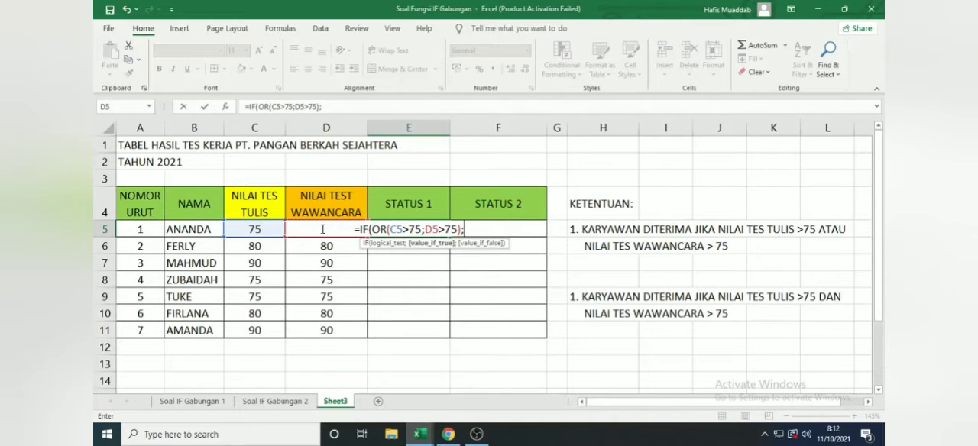
type("\"DITE")
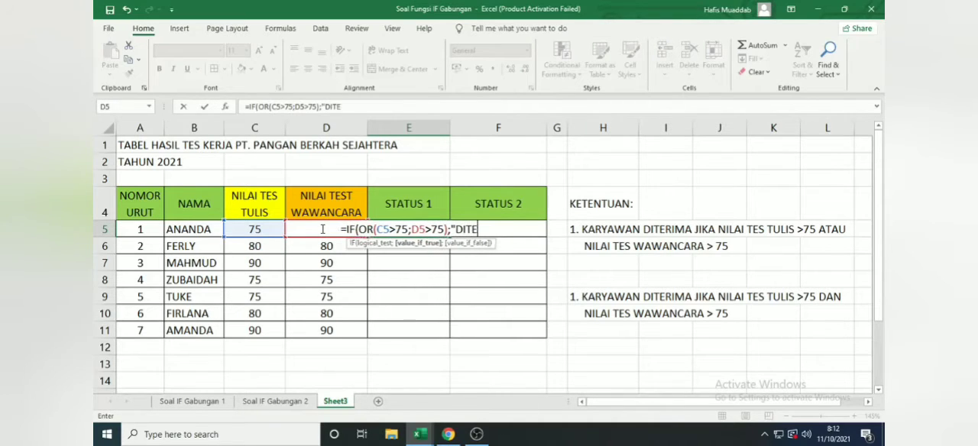
type("RIMA\"")
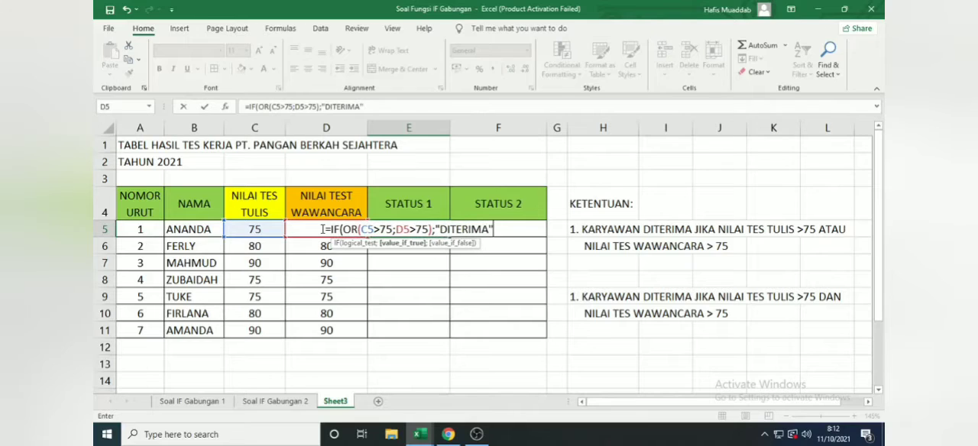
type(";")
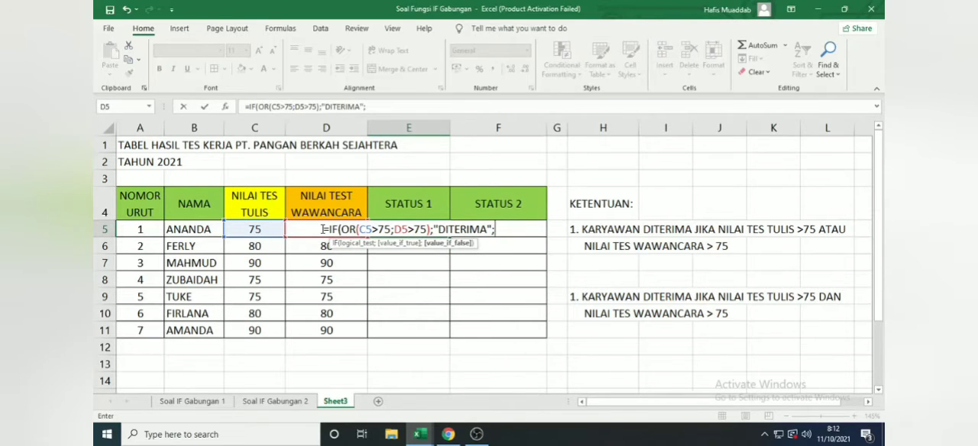
type("\"GA")
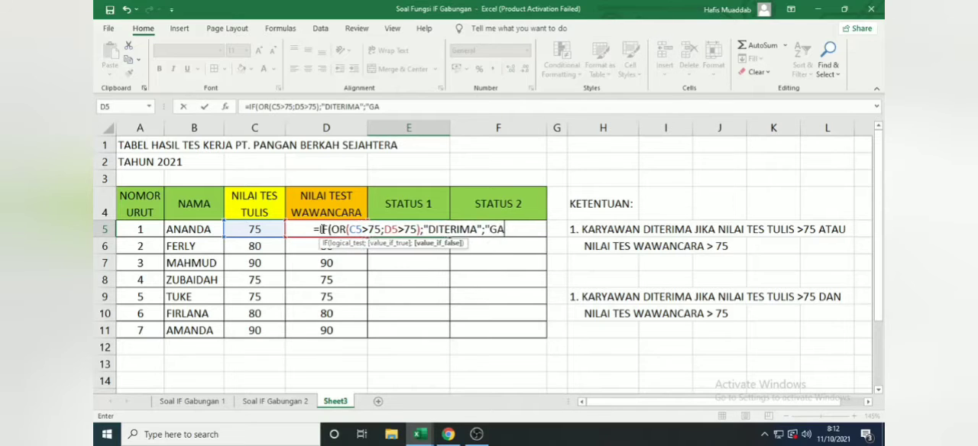
type("GAL\"")
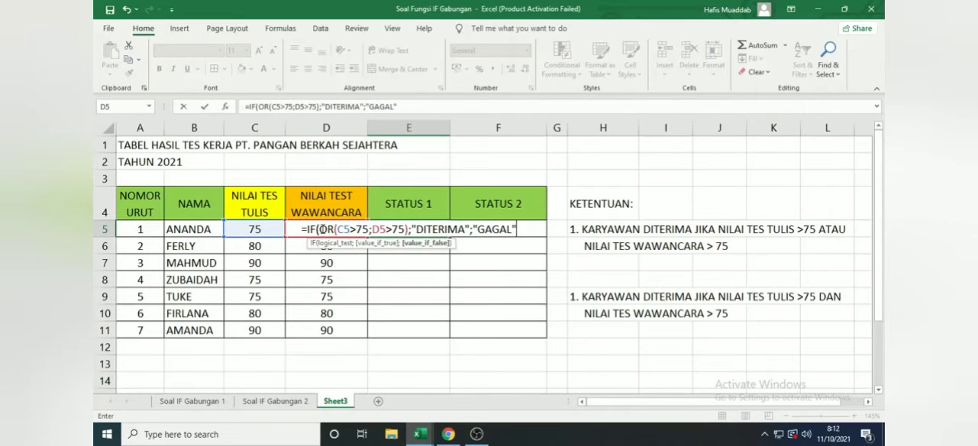
type(")")
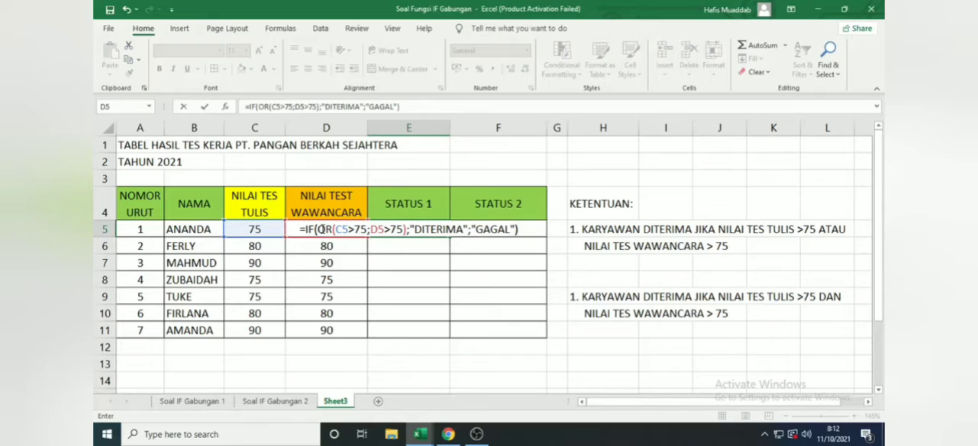
Step: Complete the E5 formula with "DITERIMA" as the true result and "GAGAL" as the false result
key("Return")
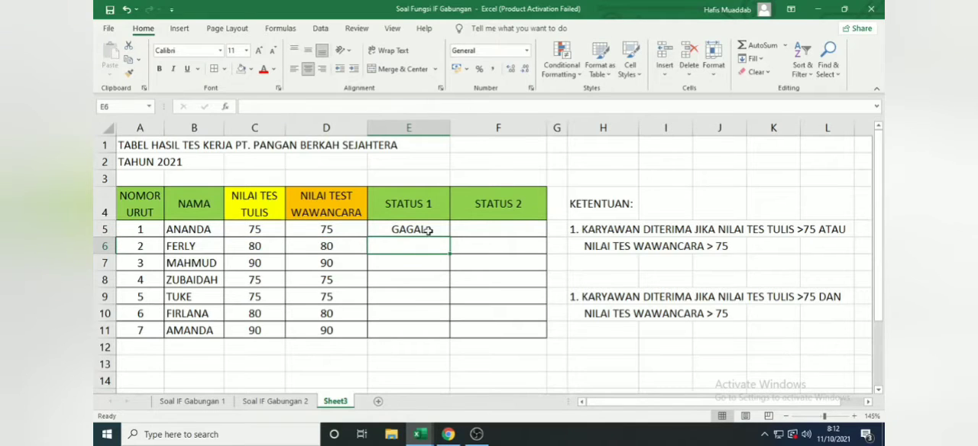
Step: Begin an IF formula with a nested AND in F5, using C5>75 as the first condition
left_click(479, 227)
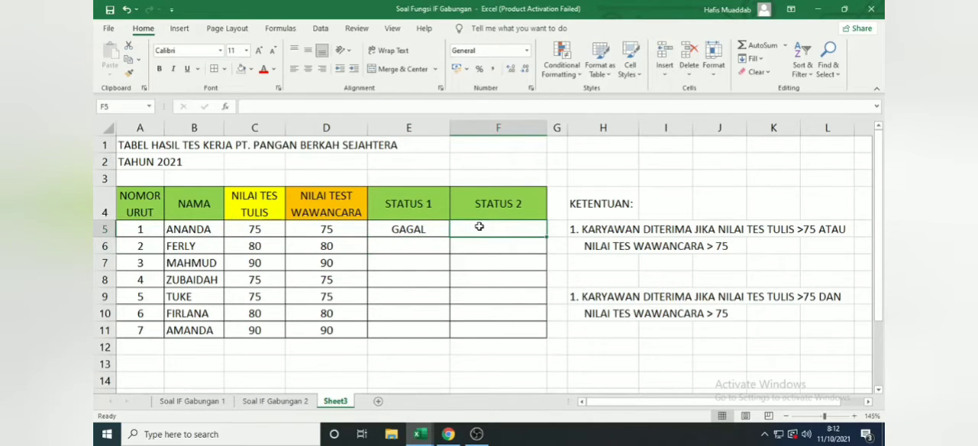
type("=")
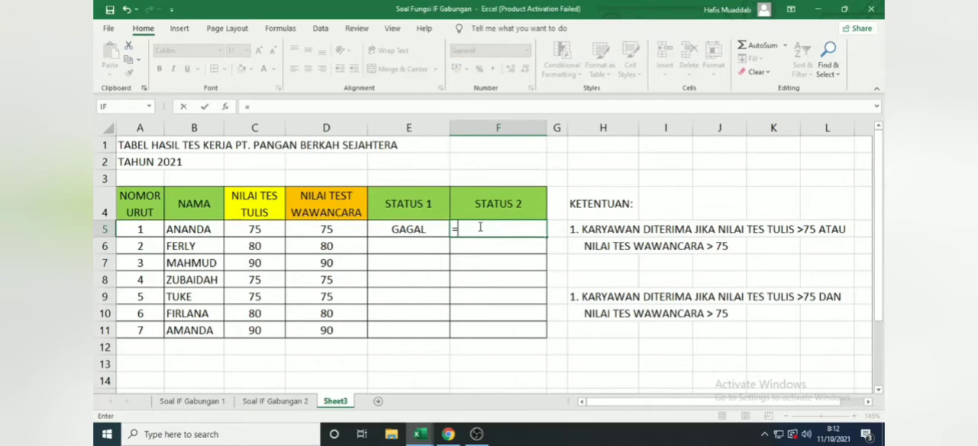
type("I")
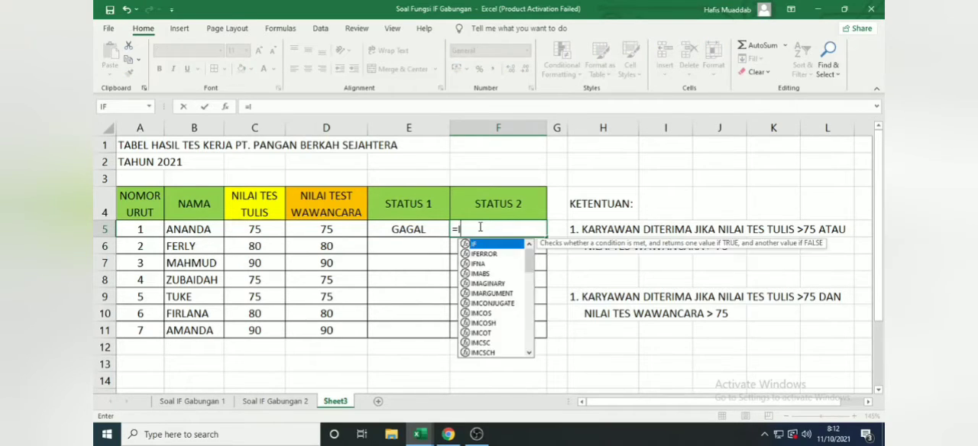
type("F(AND")
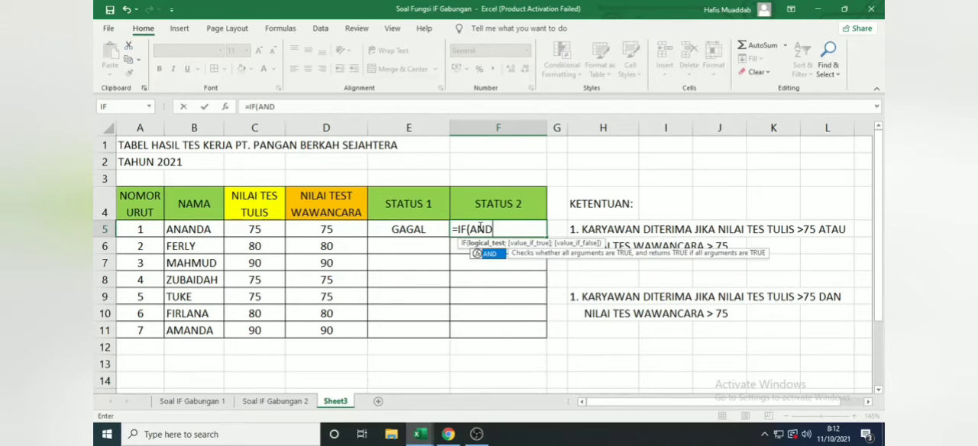
type("(")
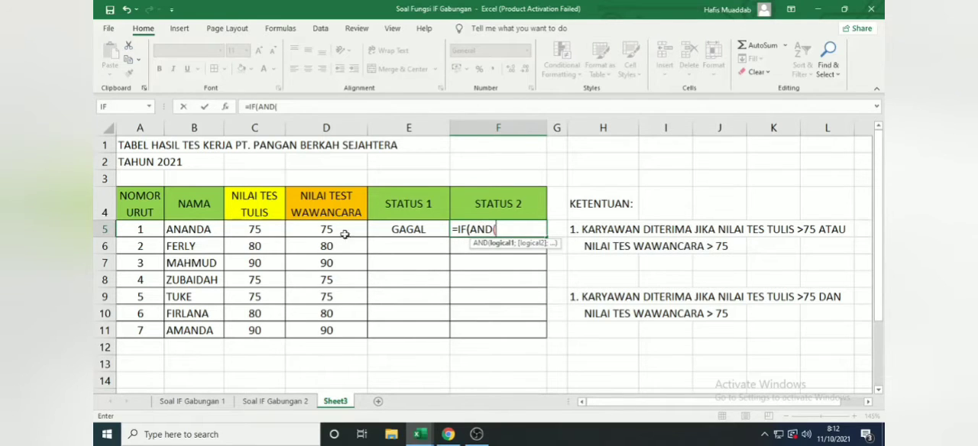
left_click(257, 230)
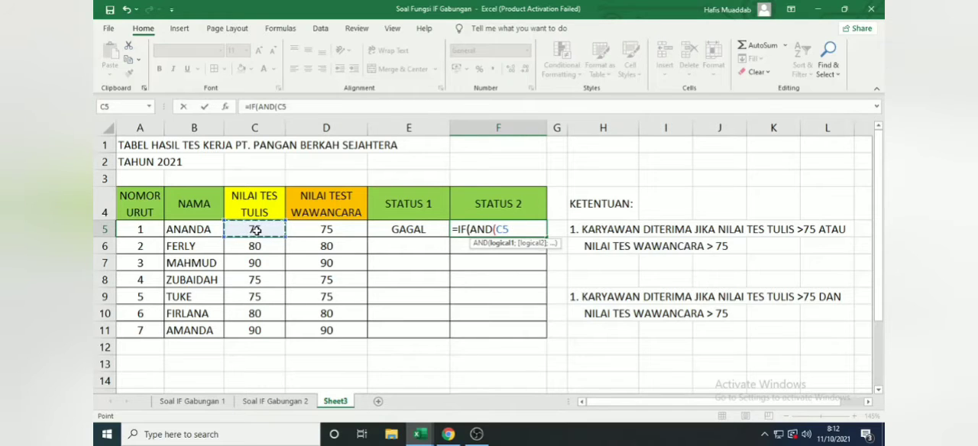
type(">75;")
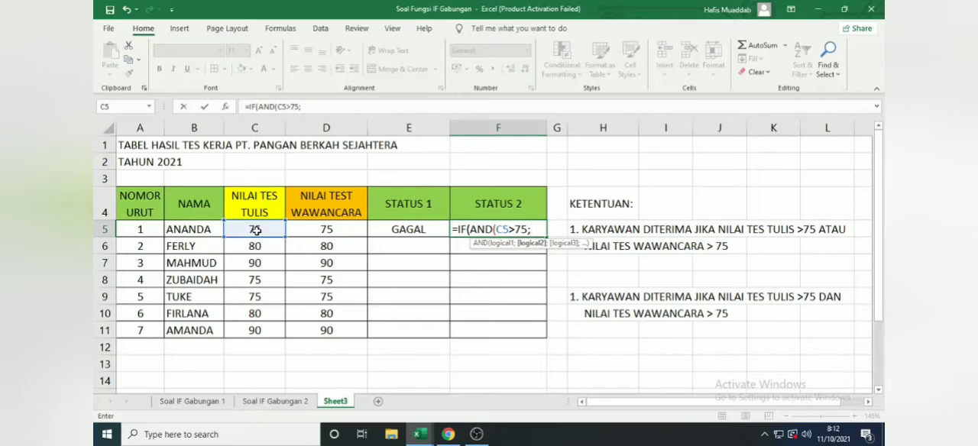
Step: Add D5>75 as the second condition in the F5 formula and close the AND function
left_click(309, 232)
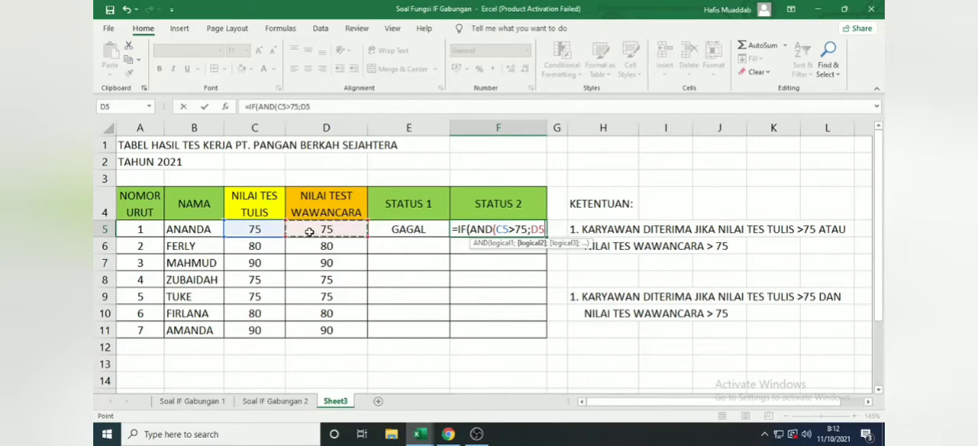
type(">75")
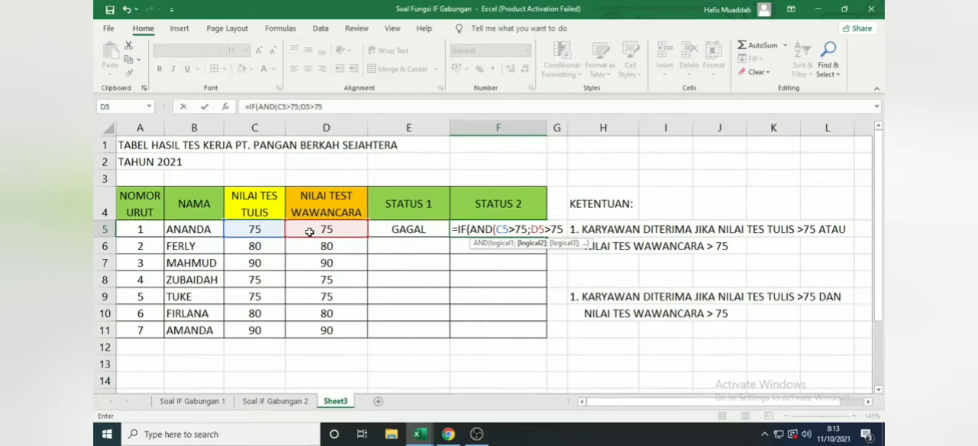
type(";")
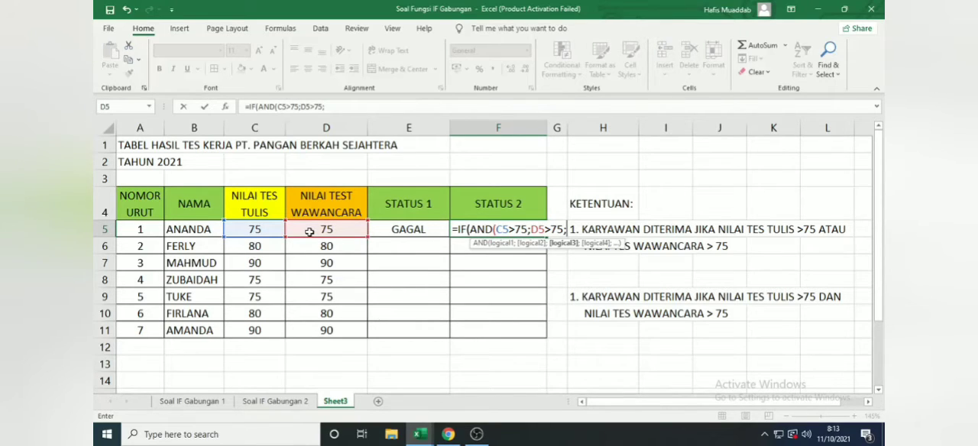
key("BackSpace")
type(")")
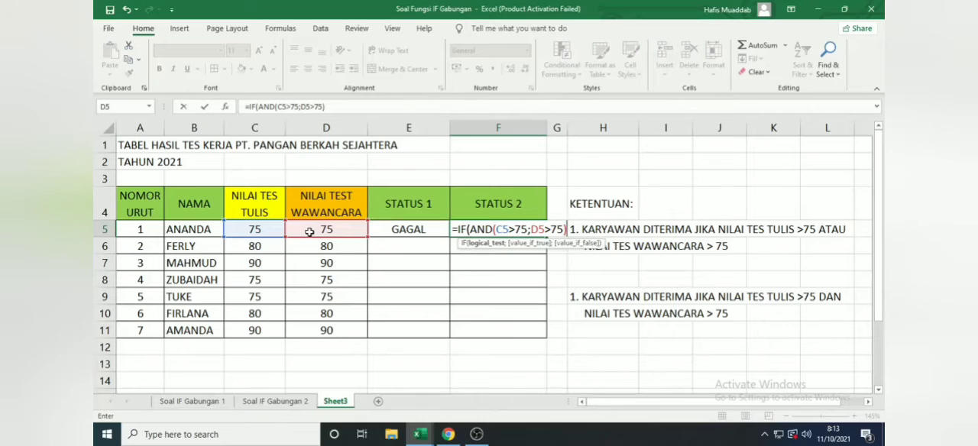
type(";")
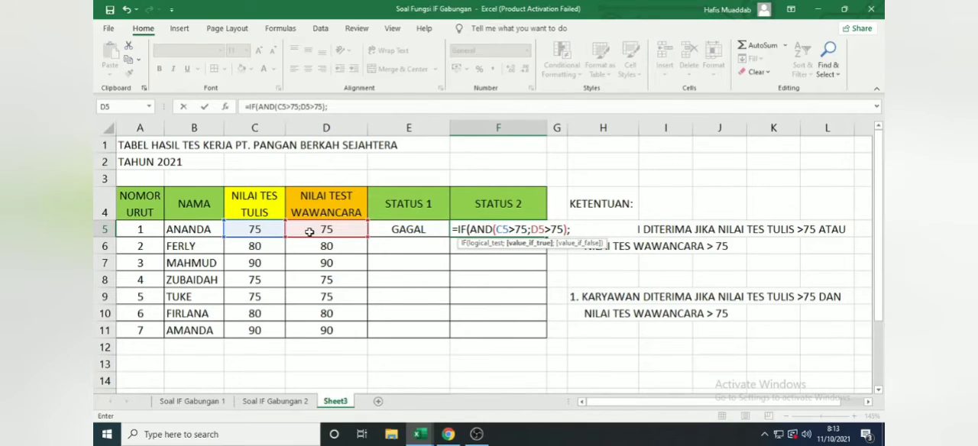
type("\"DITER")
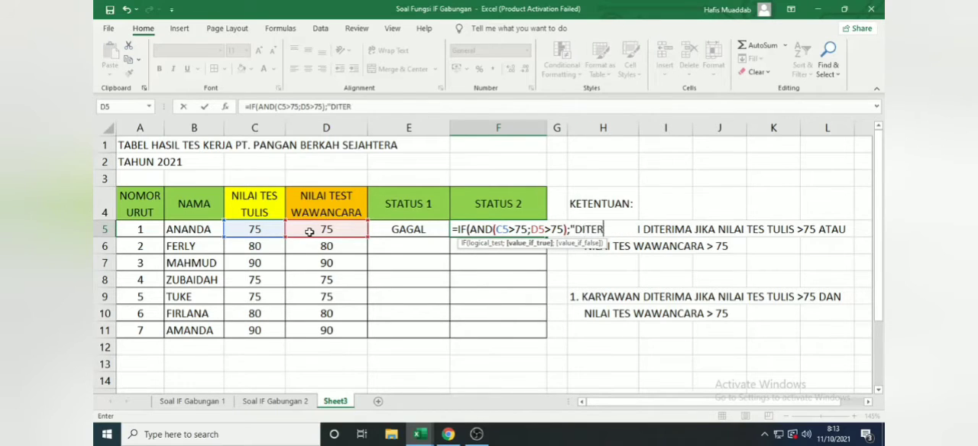
type("IMA\";\"DIT")
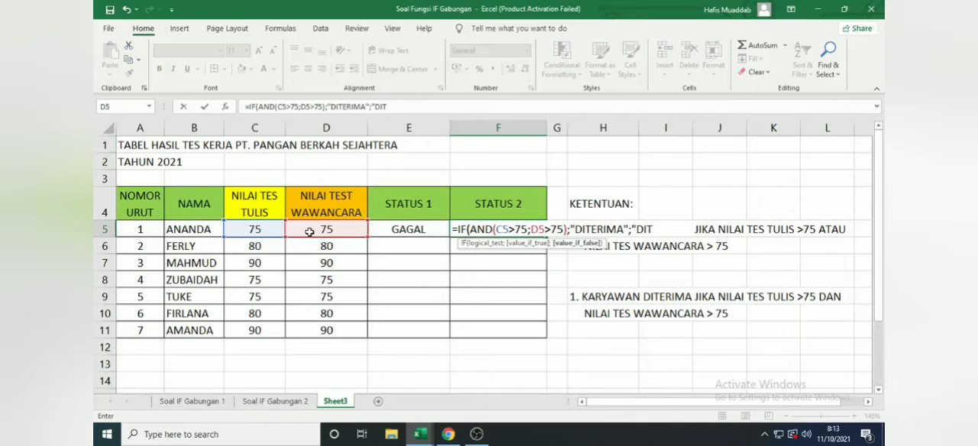
type("OLAK")
Step: Finish the F5 formula with "GAGAL" as the false result and accept the proposed closing-parenthesis correction
key("BackSpace")
key("BackSpace")
key("BackSpace")
key("BackSpace")
key("BackSpace")
key("BackSpace")
key("BackSpace")
key("BackSpace")
type("GAGAL\"")
key("Return")
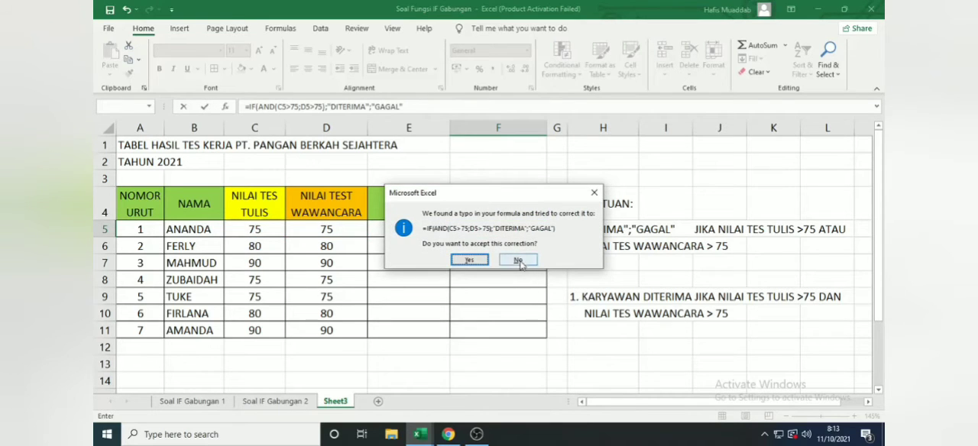
left_click(470, 260)
Step: Fill the STATUS 1 and STATUS 2 formulas from E5:F5 down through row 11
left_click_drag(425, 229, 477, 233)
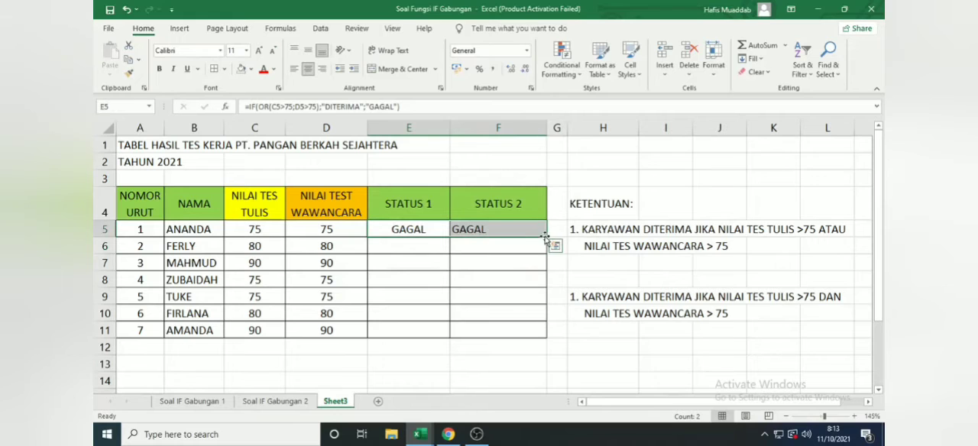
left_click_drag(546, 241, 539, 336)
left_click(552, 310)
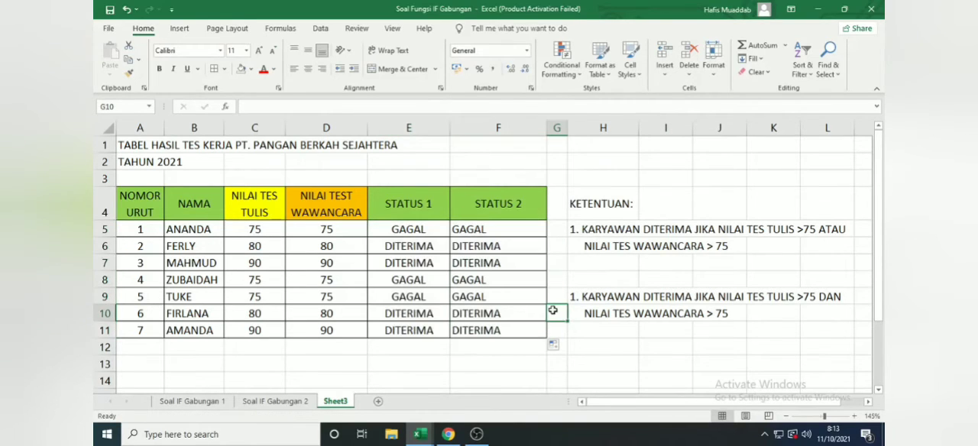
Step: Review the conditions and result arguments of the filled IF OR formula in E6
left_click(419, 242)
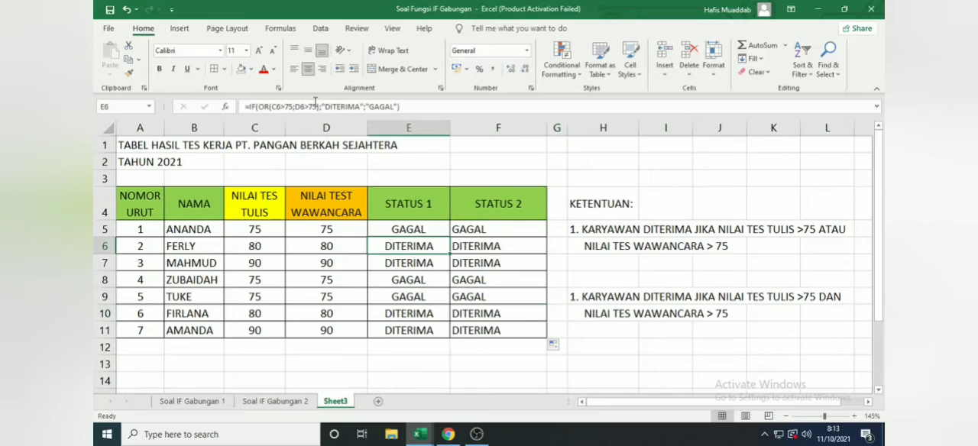
left_click(327, 107)
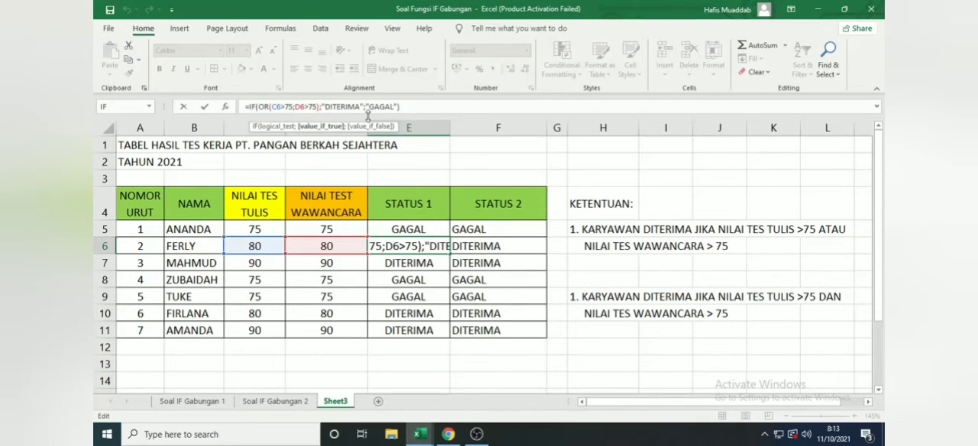
key("Return")
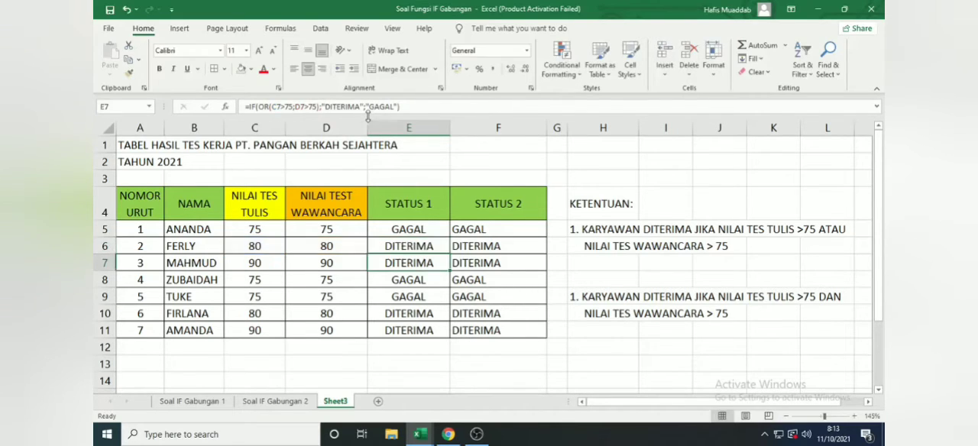
Step: Change the written test score in C6 to 75 to test both status formulas
left_click(273, 250)
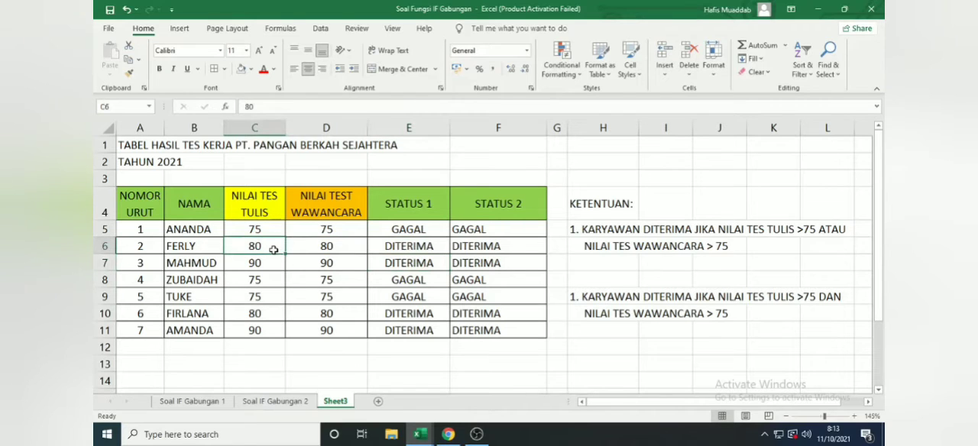
type("75")
key("Return")
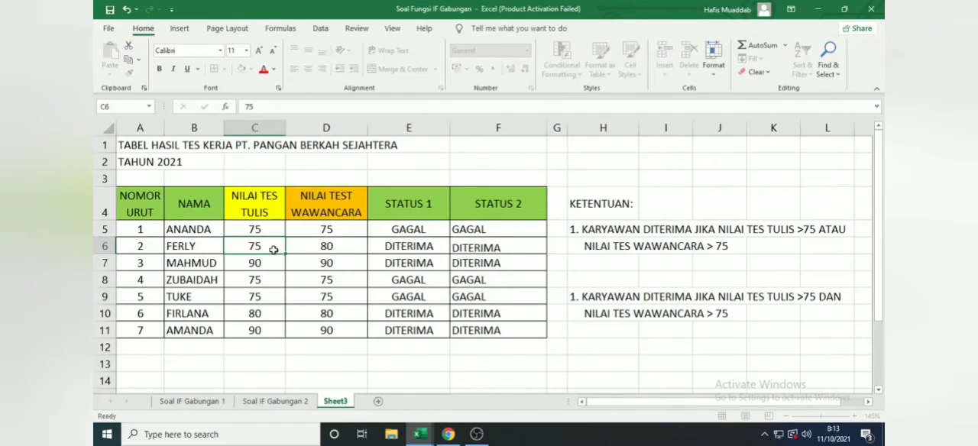
left_click(273, 249)
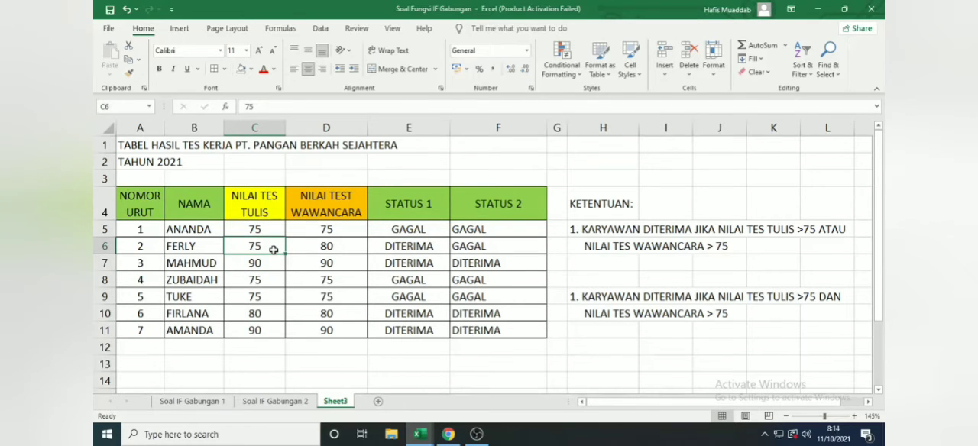
Step: Change the interview test score in D7 to 75 to test both status formulas
key("Down")
key("Right")
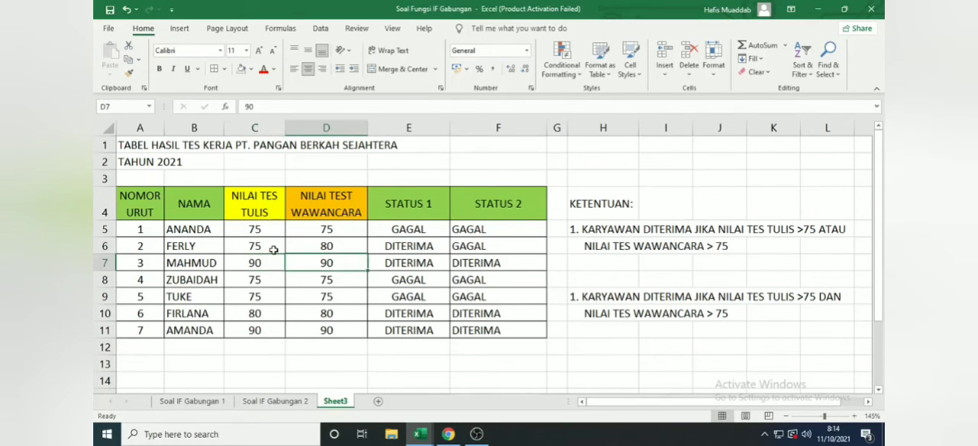
type("75")
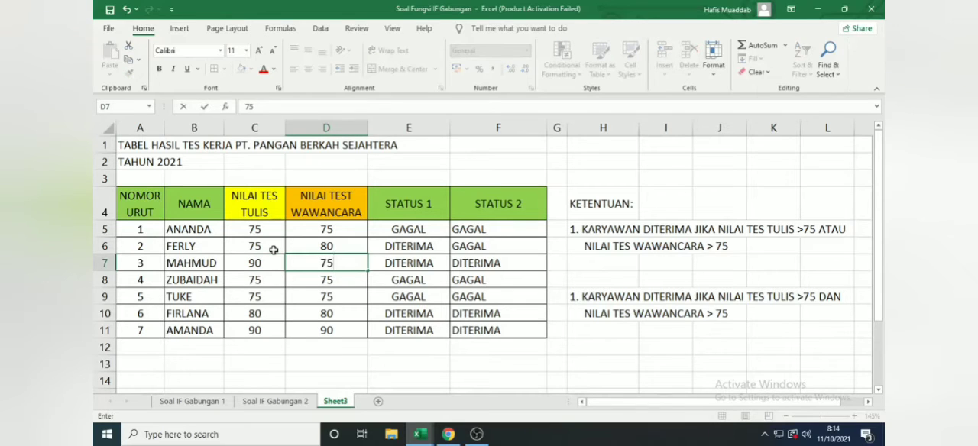
key("Return")
key("Up")
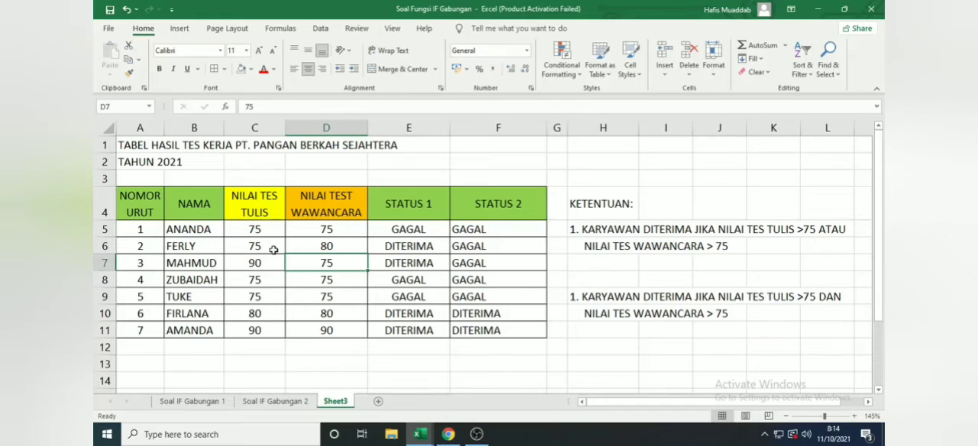
Step: Copy the full IF OR formula from E5 and paste it into H7 as plain text with a leading apostrophe
left_click(408, 231)
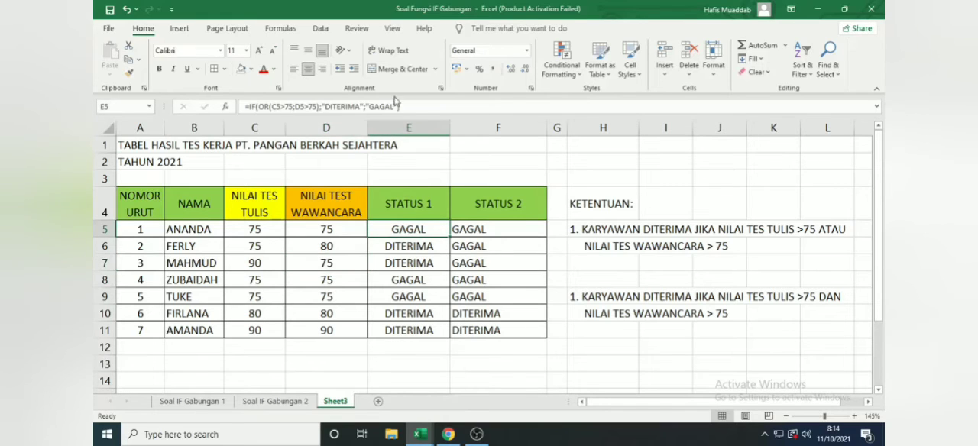
left_click_drag(418, 106, 224, 100)
key("ctrl+c")
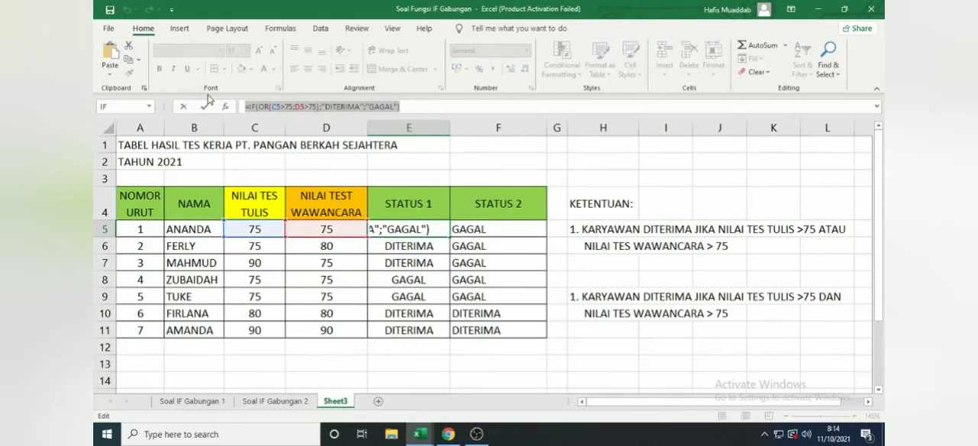
key("Return")
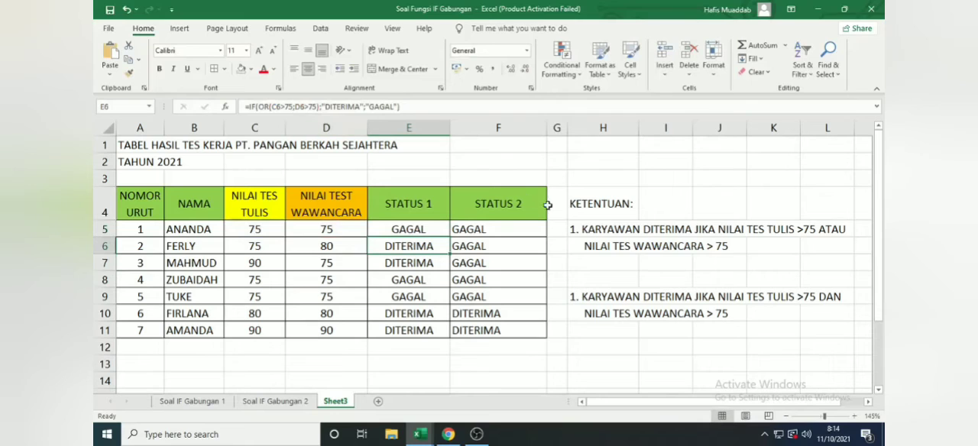
double_click(611, 261)
type("'")
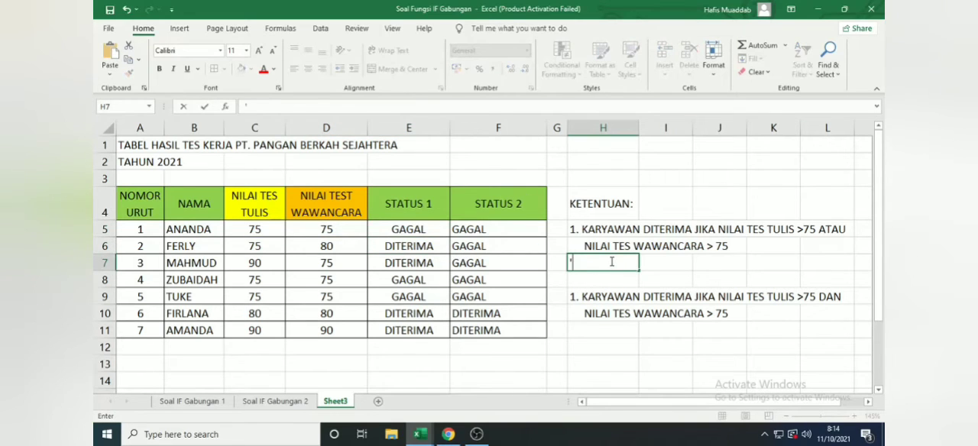
key("ctrl+v")
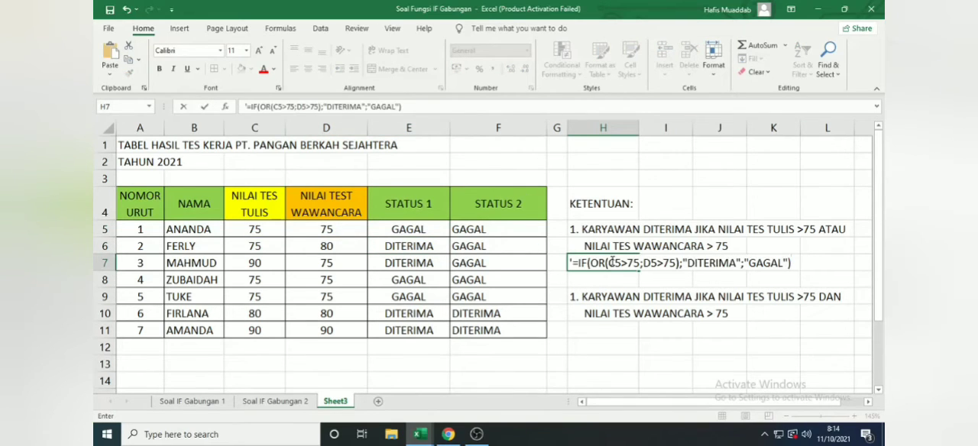
key("Return")
Step: Enlarge the formula text in H7 to size 14 and color it red
left_click(611, 262)
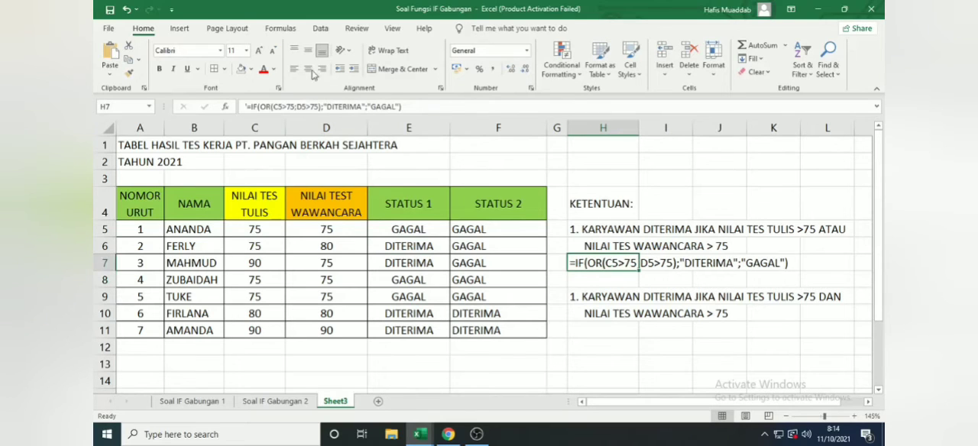
left_click(259, 51)
left_click(259, 50)
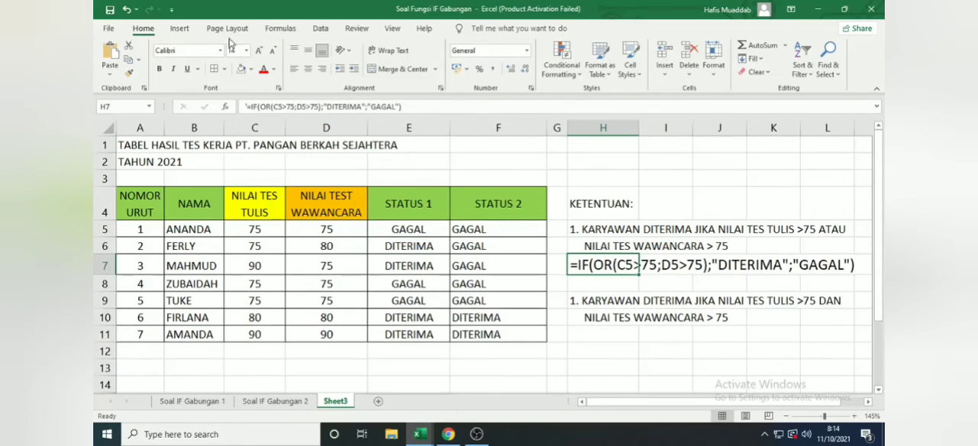
left_click(264, 69)
left_click(643, 333)
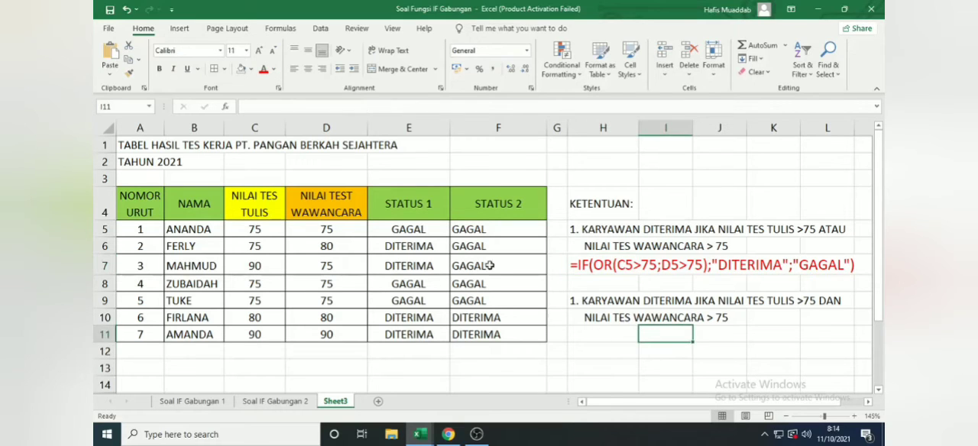
Step: Copy the IF AND formula from F5 without its equals sign and paste it into H11 as plain text
double_click(469, 233)
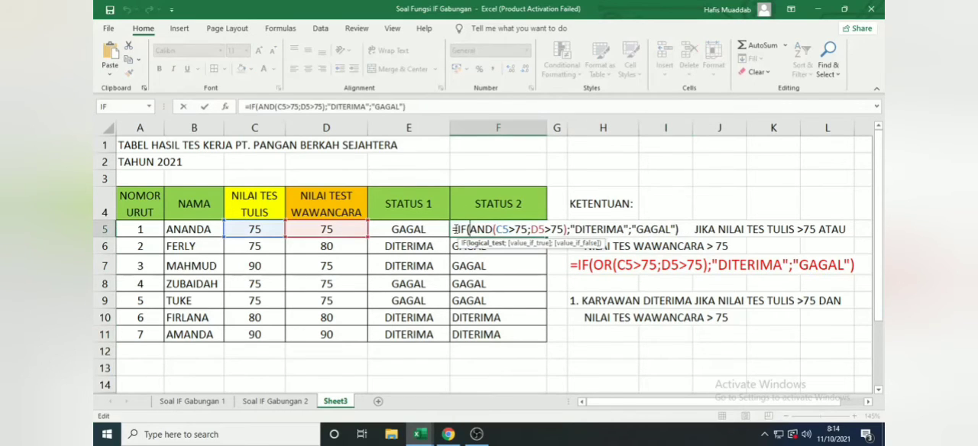
left_click_drag(456, 229, 678, 229)
key("ctrl+c")
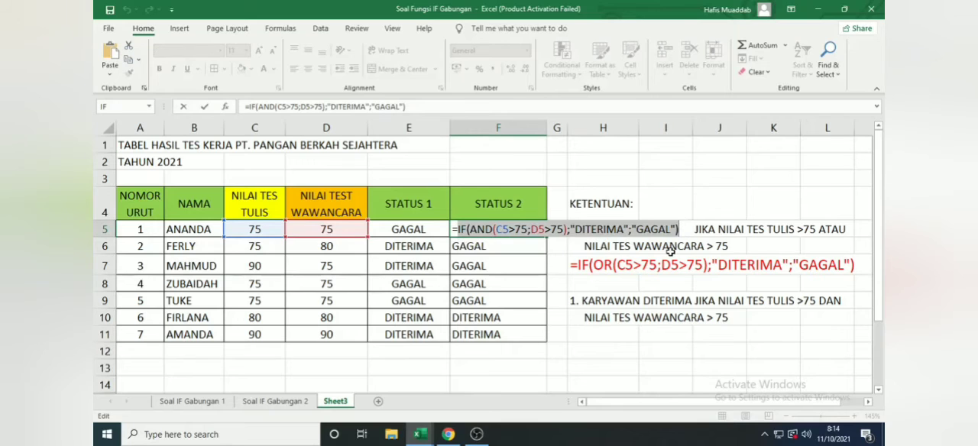
key("Escape")
left_click(620, 333)
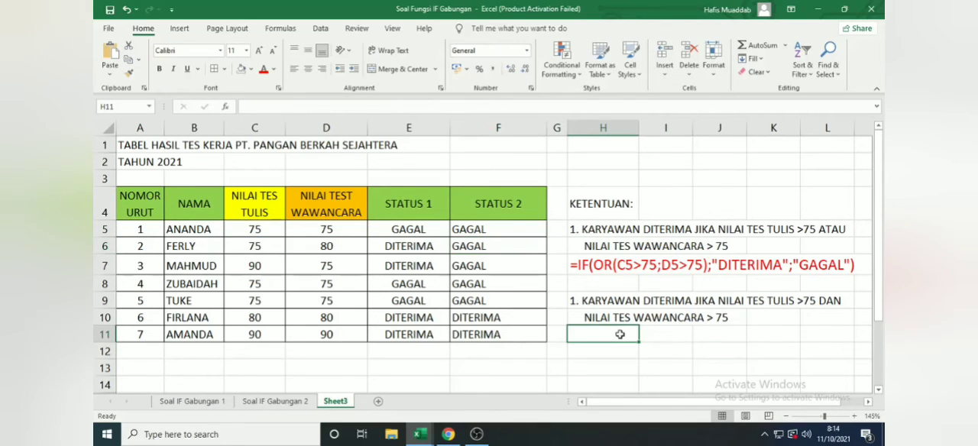
double_click(620, 334)
type("'")
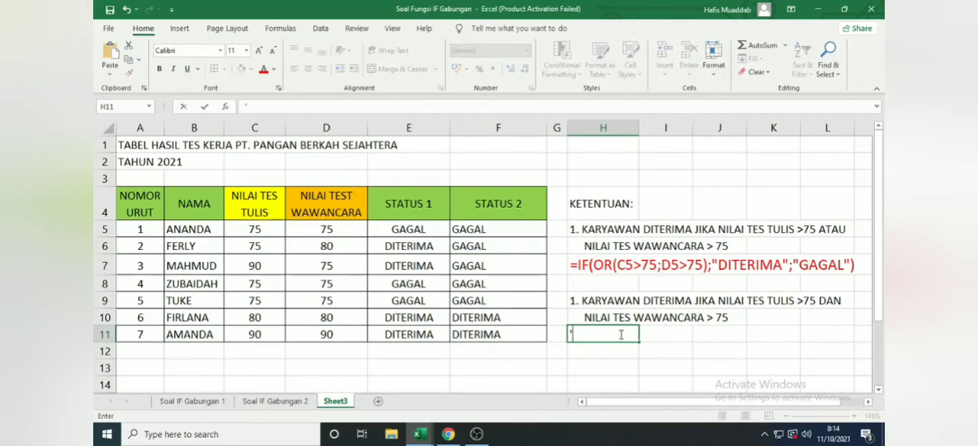
key("ctrl+v")
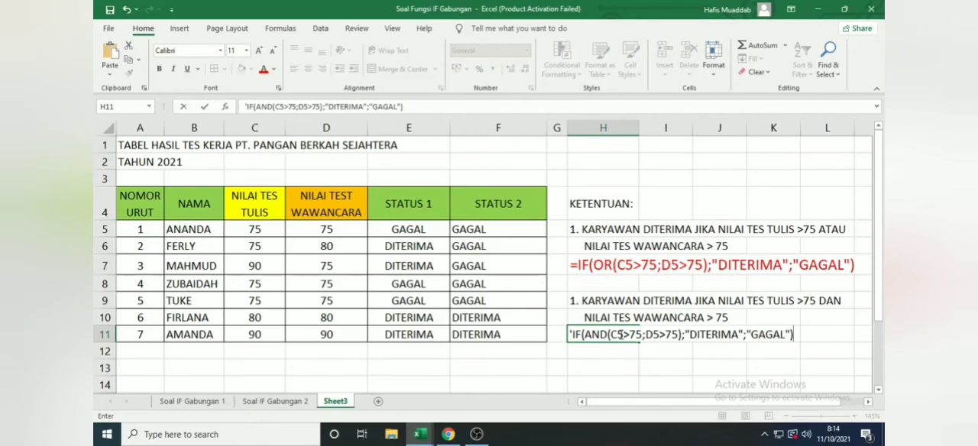
key("Return")
Step: Format the formula text in H11 at size 14, in light green and bold
left_click(620, 334)
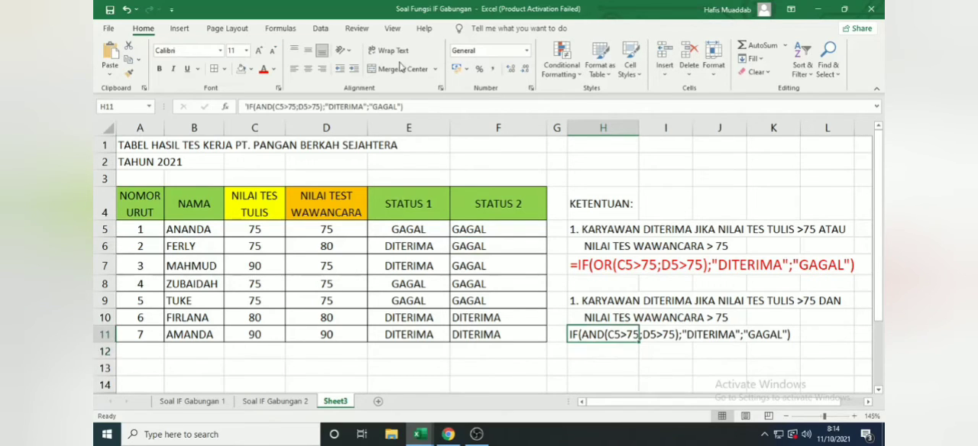
left_click(258, 51)
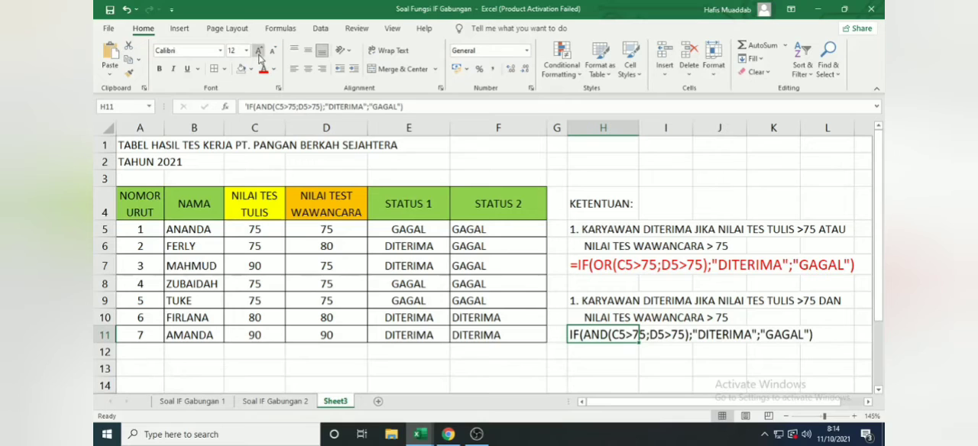
left_click(258, 50)
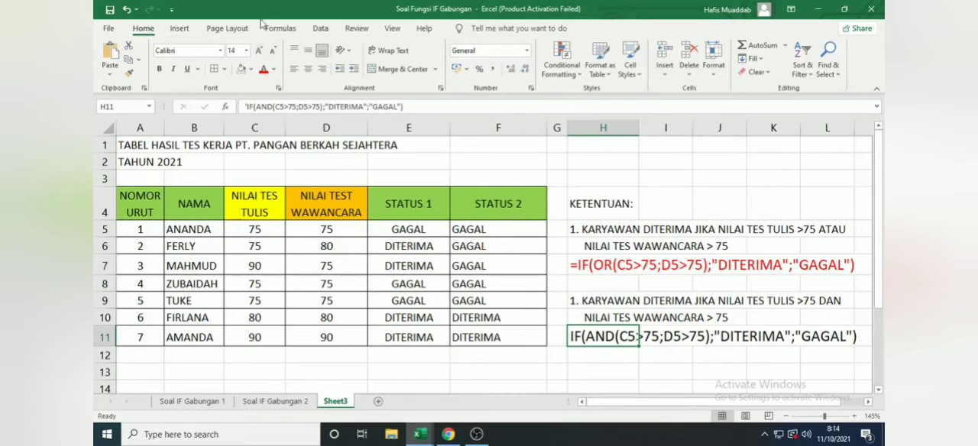
left_click(273, 69)
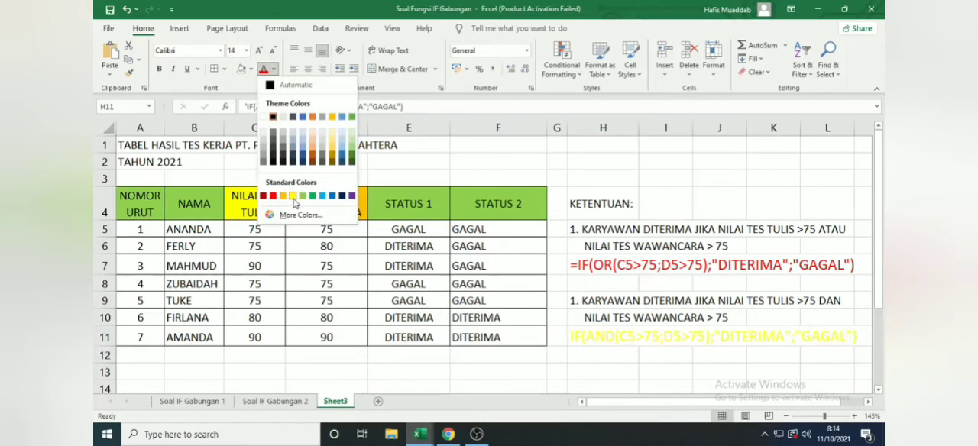
left_click(303, 197)
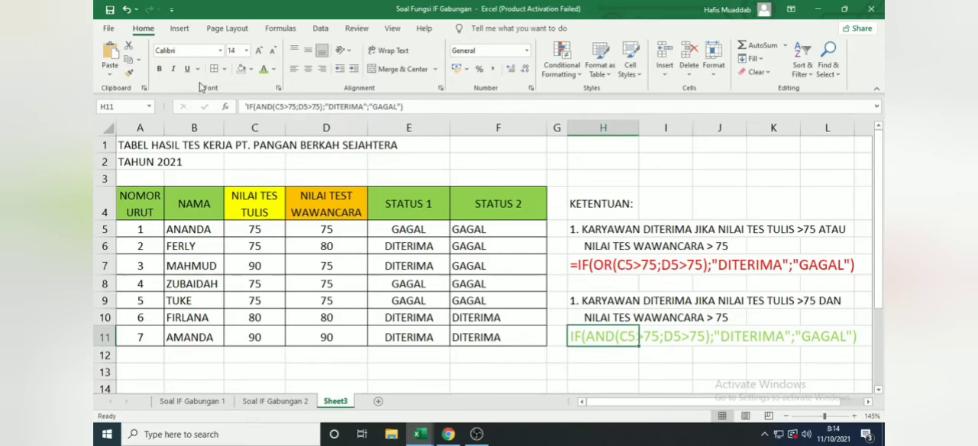
left_click(159, 70)
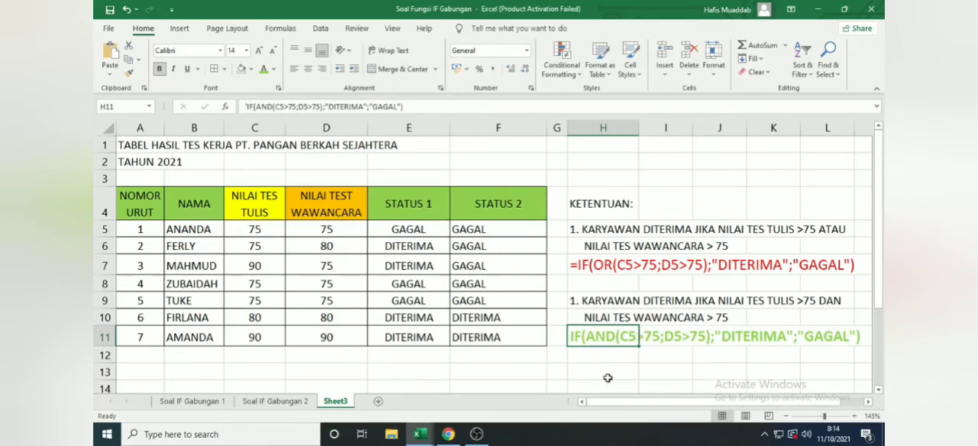
left_click(603, 372)
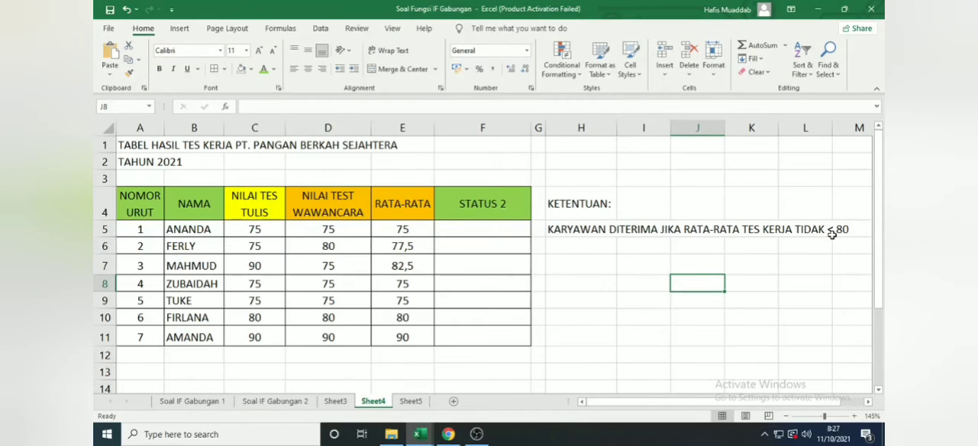
Step: Add the note "MENGGUNAKAN IF NOT" in H6, below the KETENTUAN rule
left_click(591, 246)
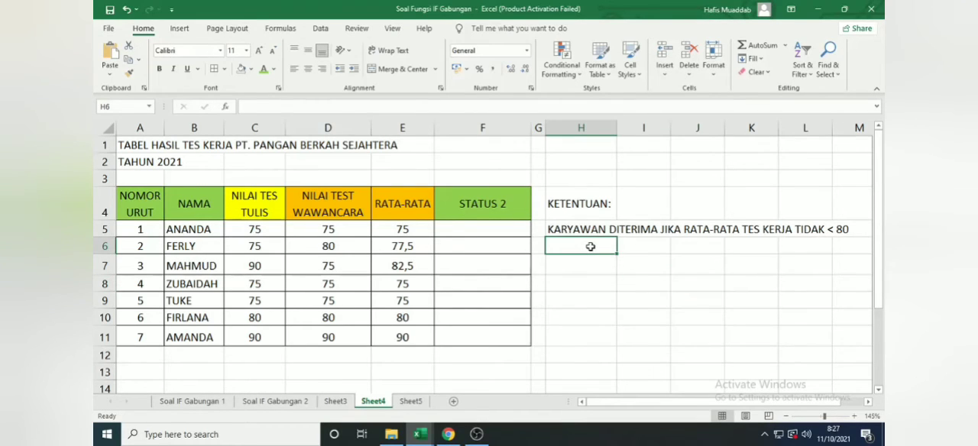
type("MENGGU")
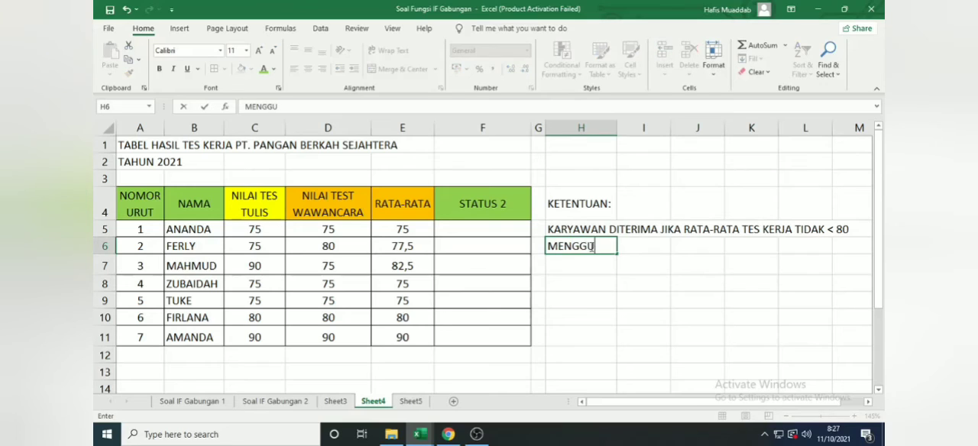
type("NAKAN IF")
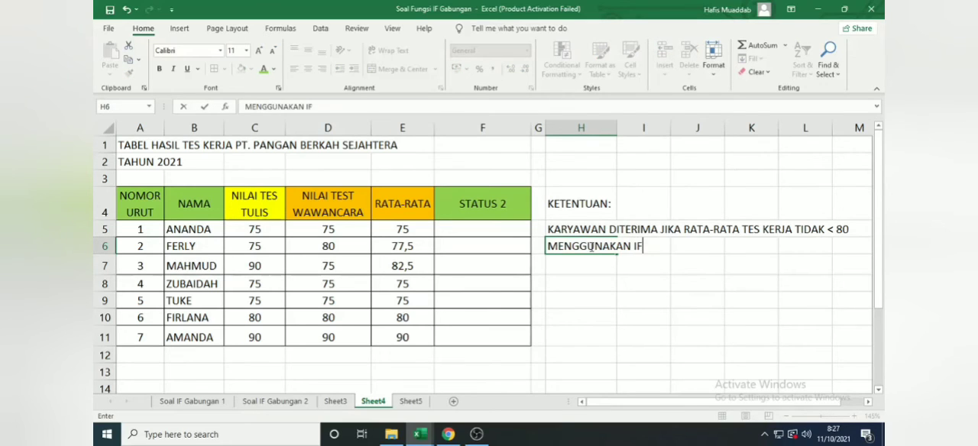
type(" NOT")
key("Return")
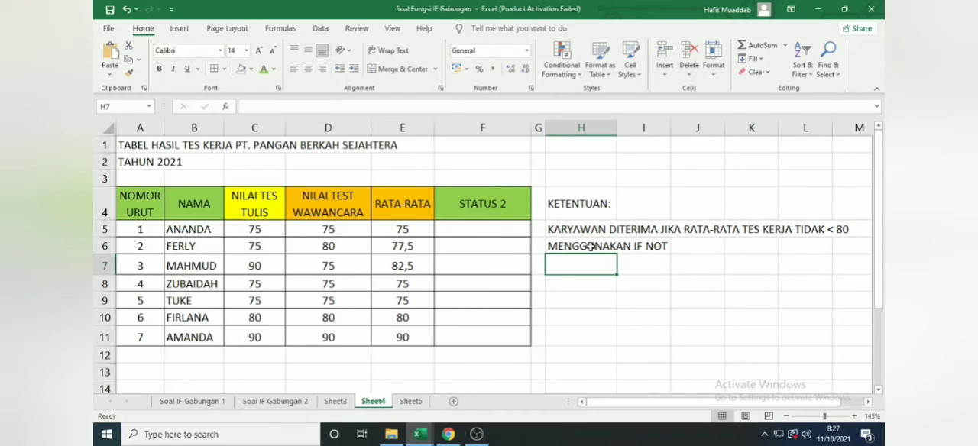
Step: Start an IF formula in F5 under STATUS 2 with the logical test NOT(E5<80)
left_click(480, 235)
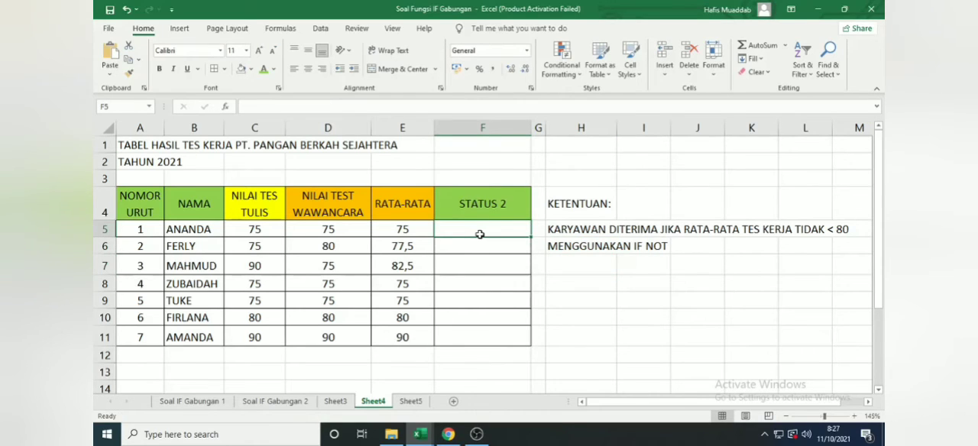
type("=IF")
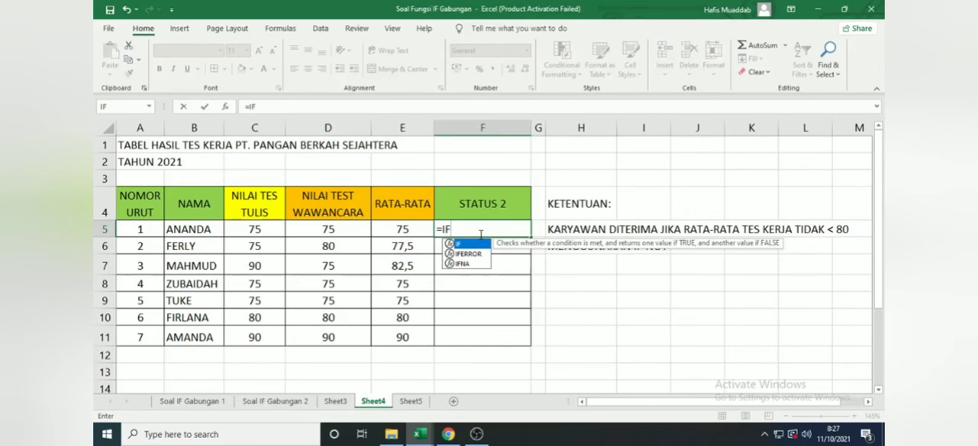
type("(NOT")
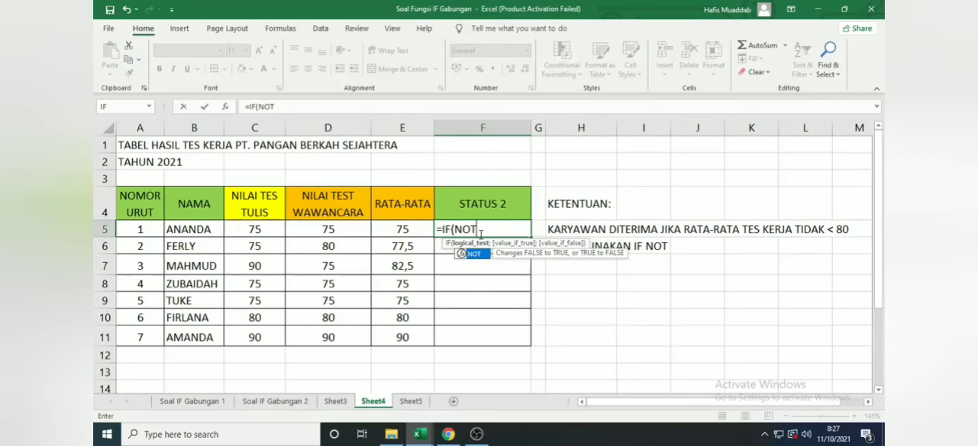
type("(")
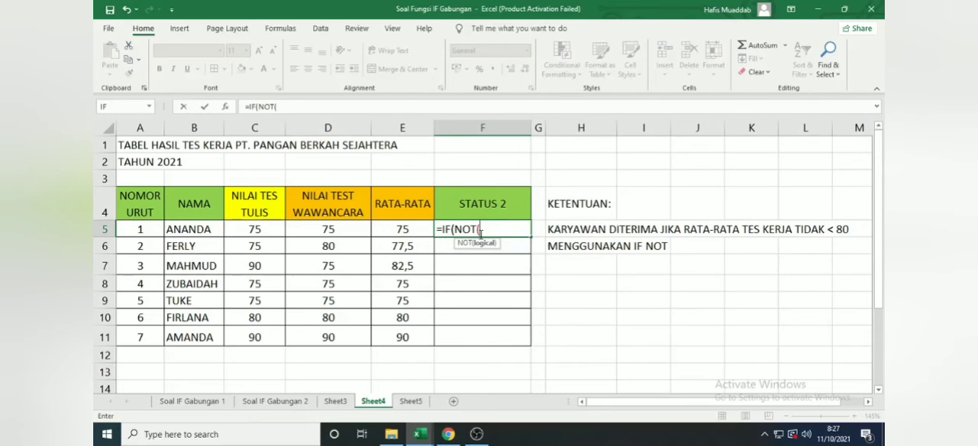
left_click(412, 230)
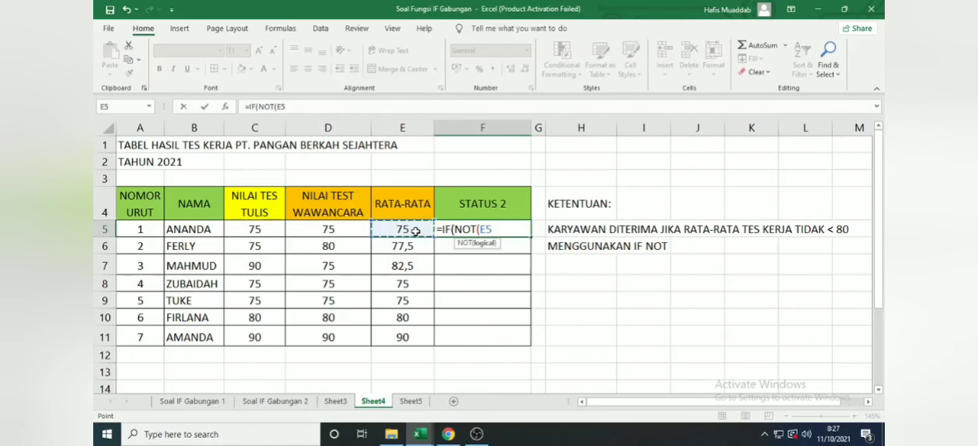
type("<80)")
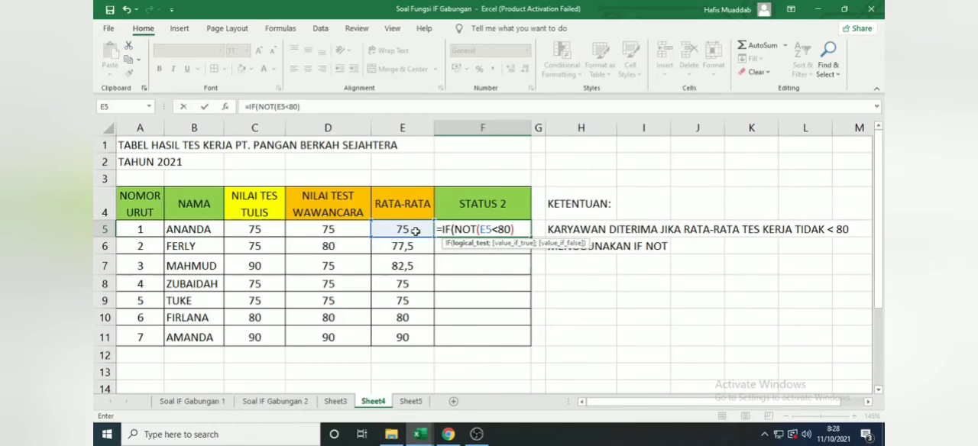
type(";")
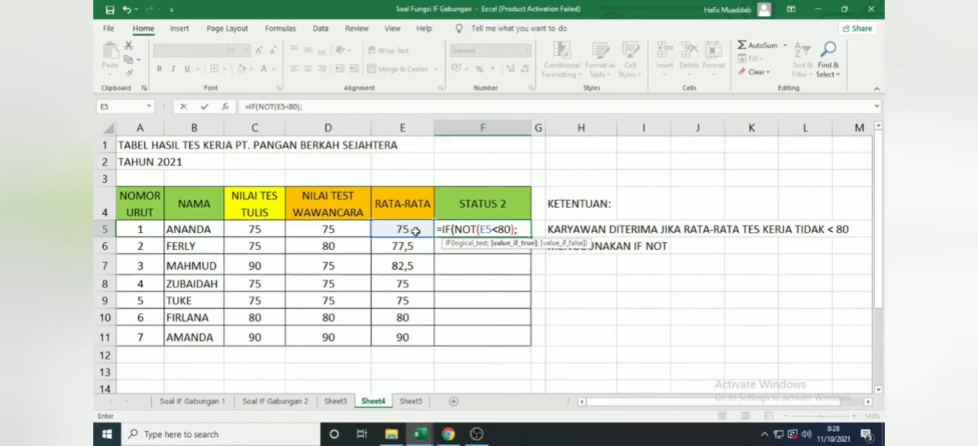
type("\"DITERIMA")
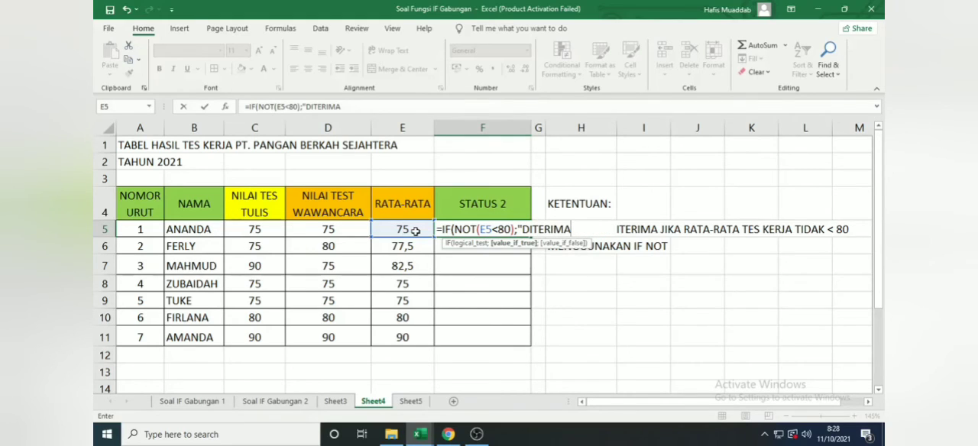
type("\";\"")
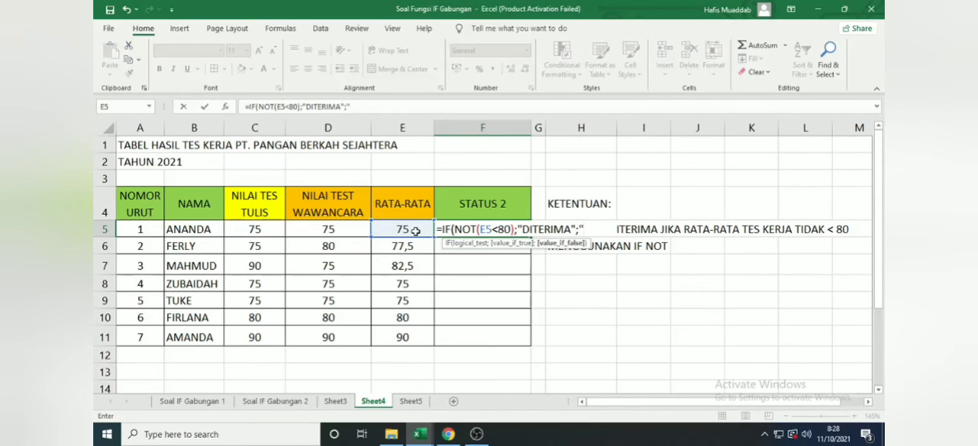
type("GAGAL")
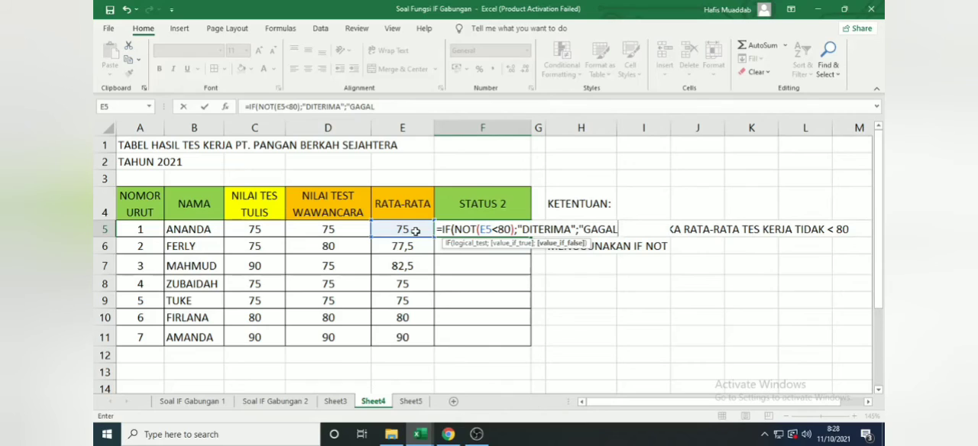
type("\")")
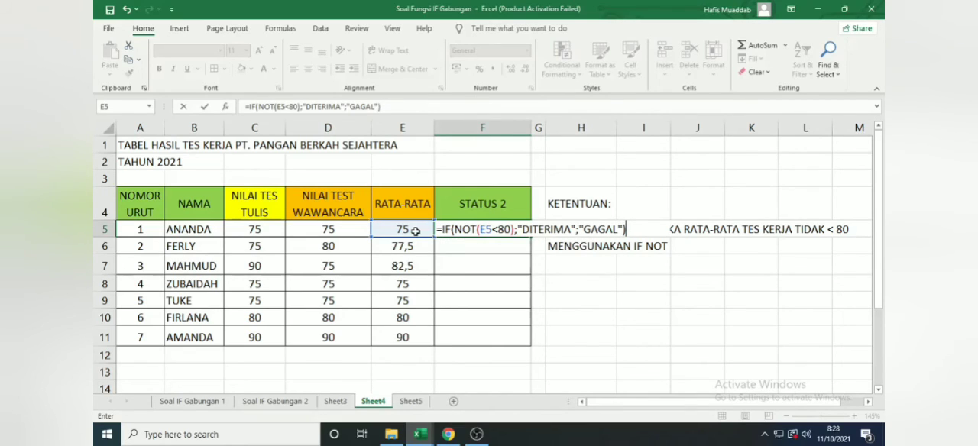
Step: Complete the F5 formula with "DITERIMA" if true and "GAGAL" if false, and fill it down to F11
key("Return")
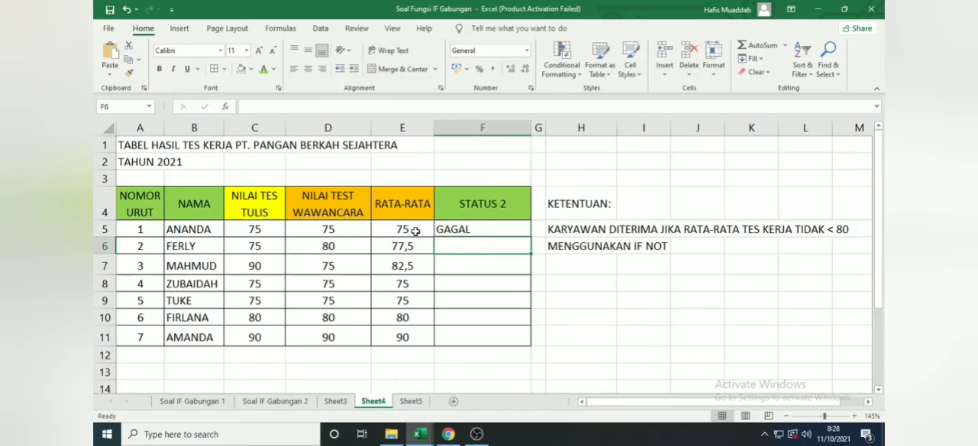
left_click(449, 230)
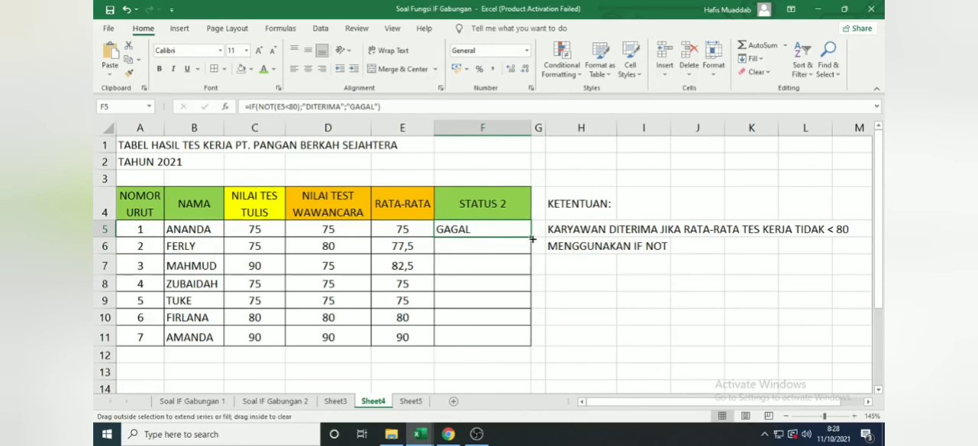
left_click_drag(532, 239, 519, 346)
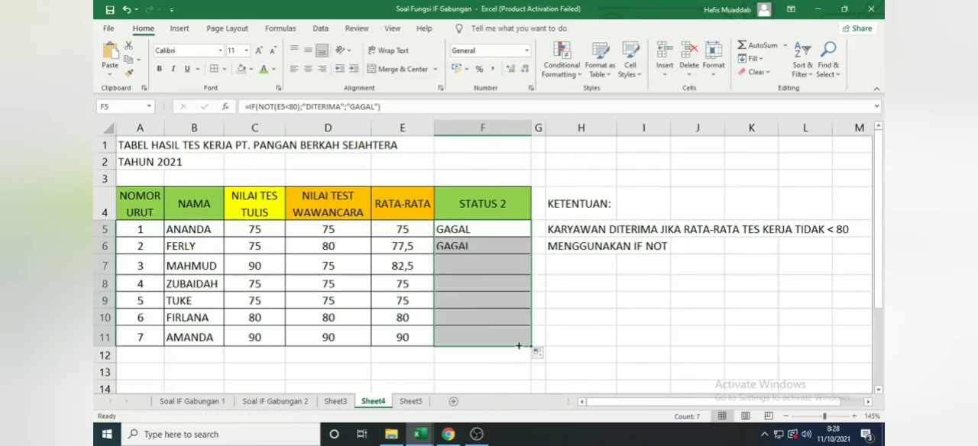
Step: Copy the full IF NOT formula from F5 and paste it into H7 as plain text with a leading apostrophe
double_click(486, 226)
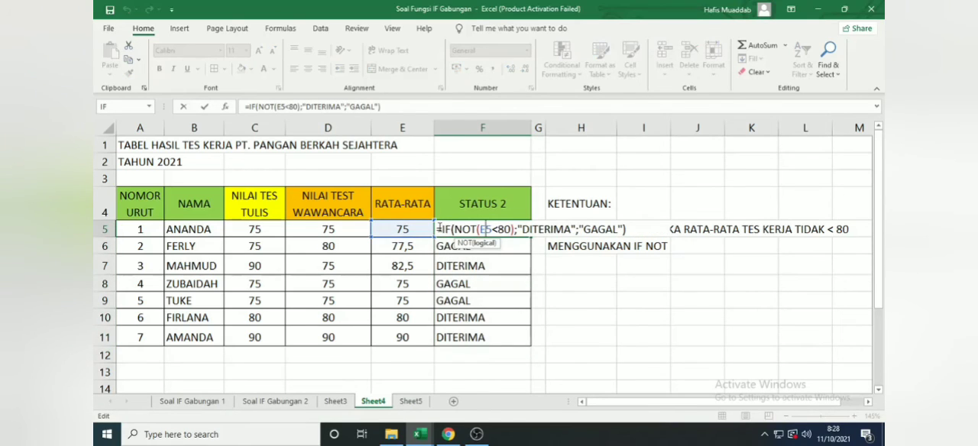
left_click_drag(440, 227, 627, 232)
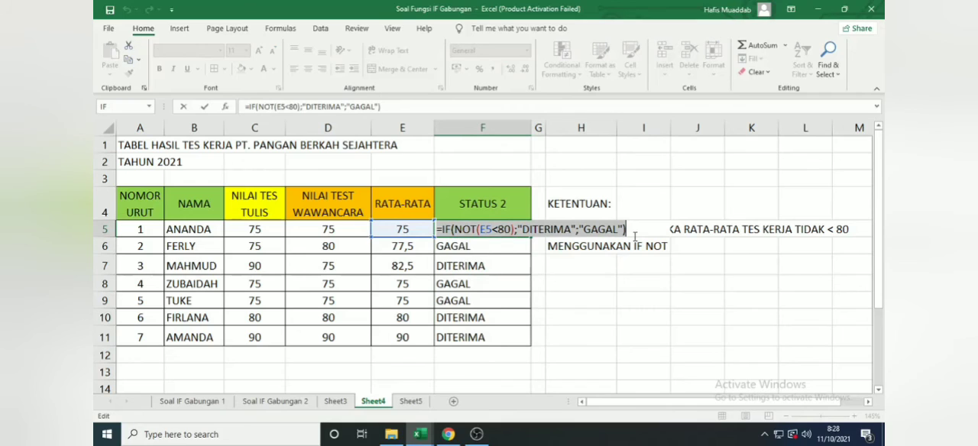
key("ctrl+c")
key("Escape")
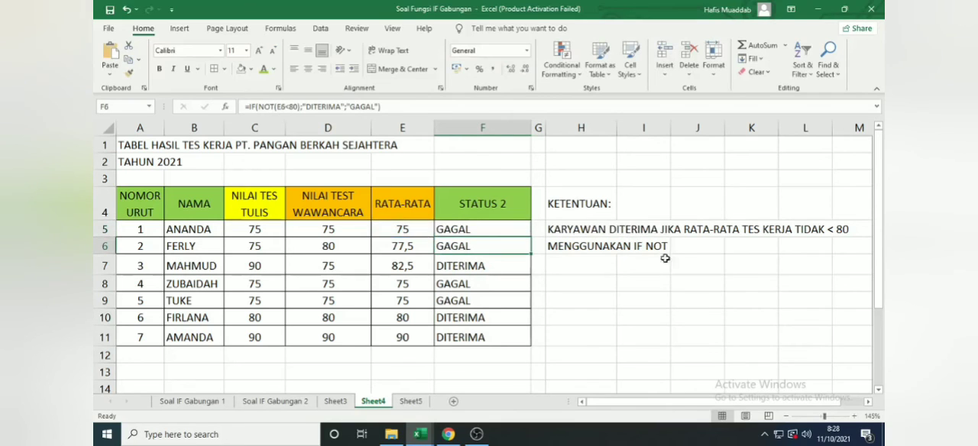
left_click(596, 265)
type("'")
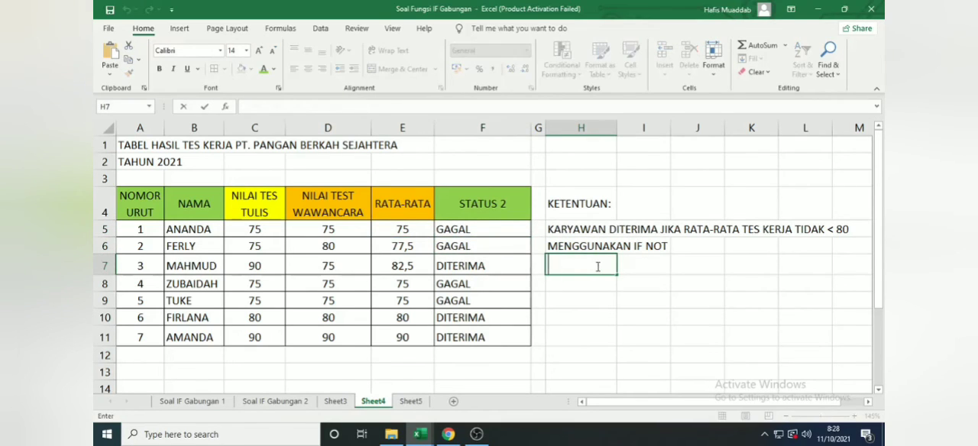
key("ctrl+v")
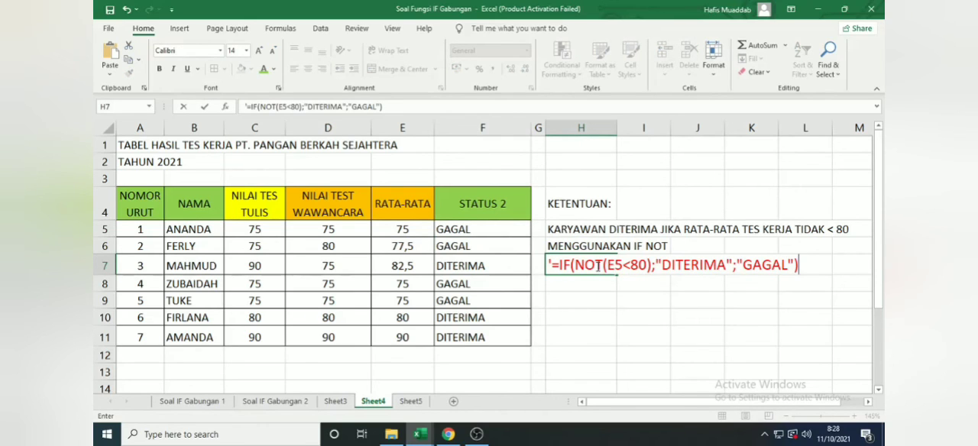
key("Return")
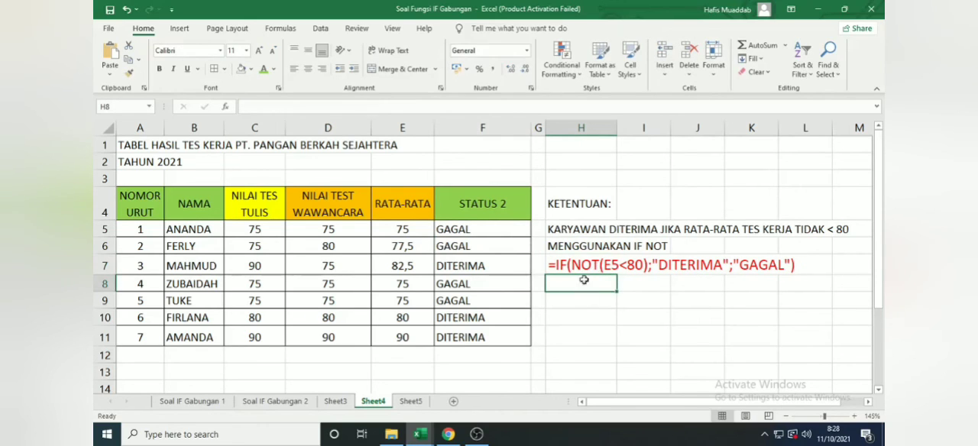
left_click(677, 311)
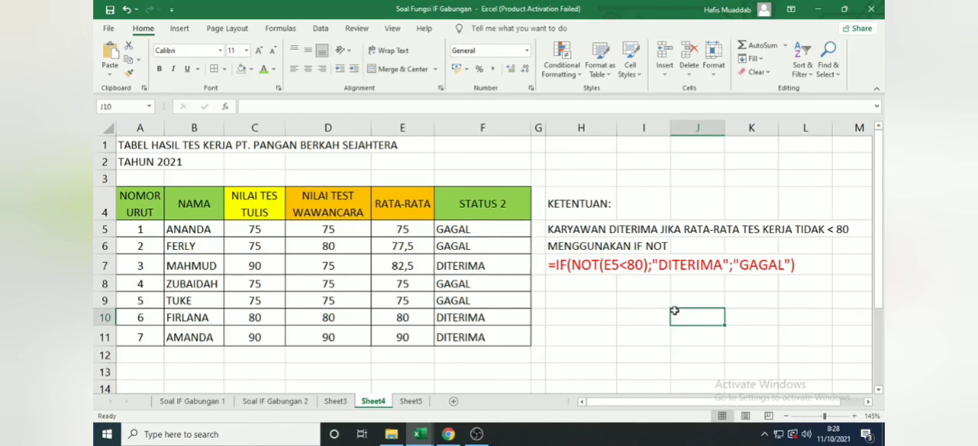
Step: View Sheet5 and switch to Chrome to examine the syntax and arguments in the Microsoft article on IF with AND, OR and NOT
left_click(410, 401)
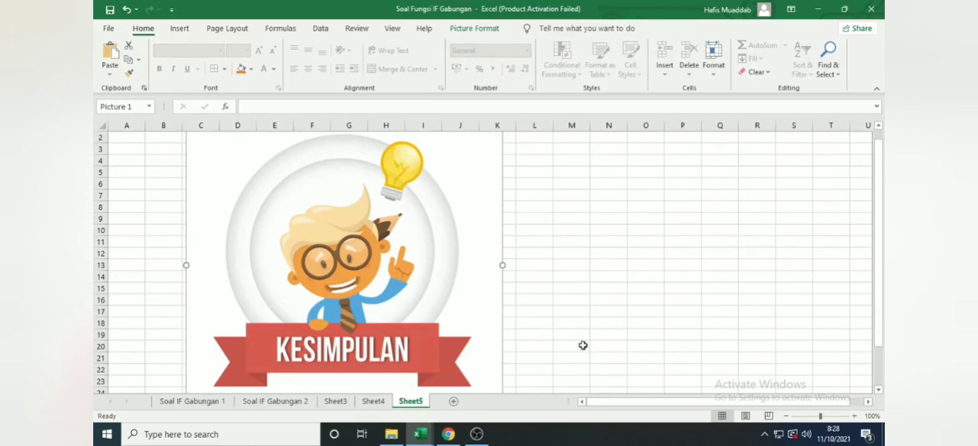
left_click(449, 437)
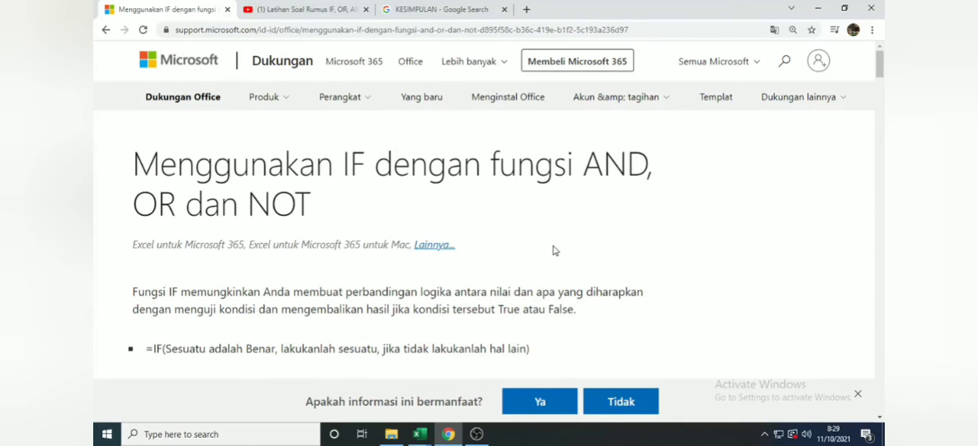
scroll(554, 251, "down", 1)
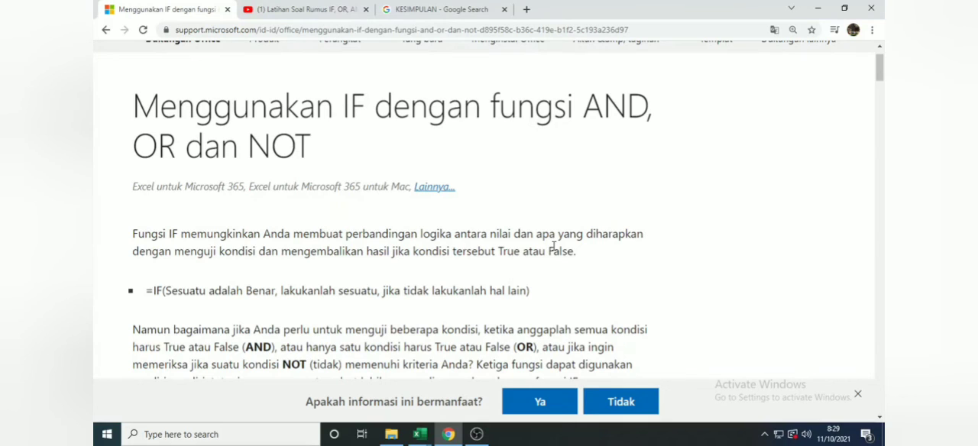
scroll(555, 246, "down", 2)
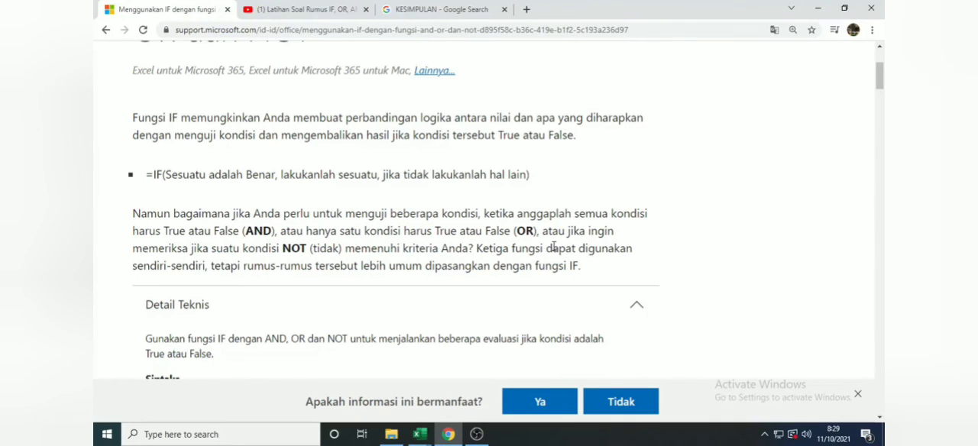
scroll(555, 246, "down", 3)
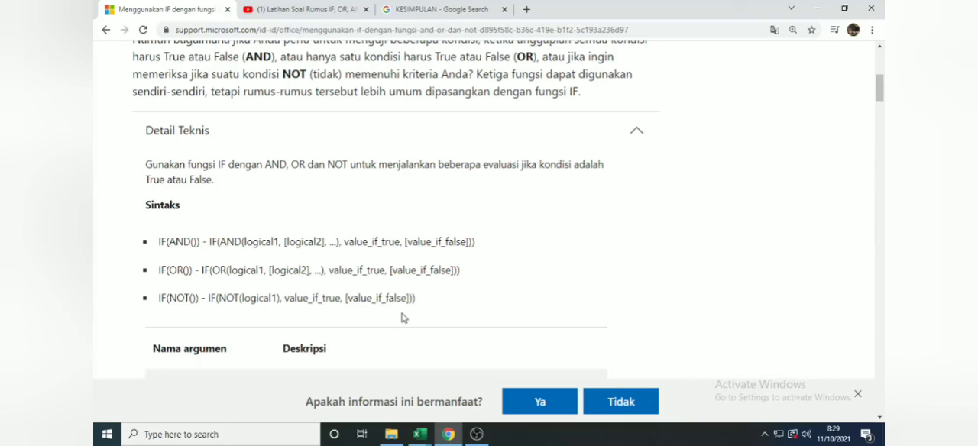
scroll(404, 318, "down", 3)
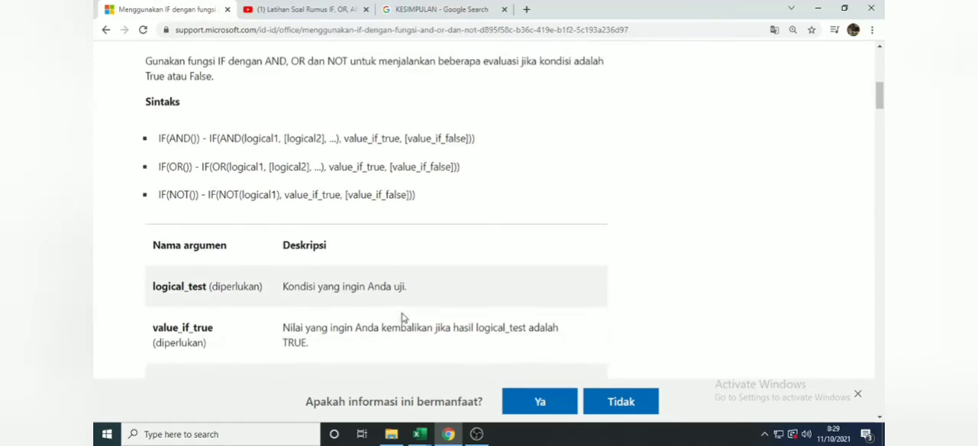
scroll(419, 315, "down", 1)
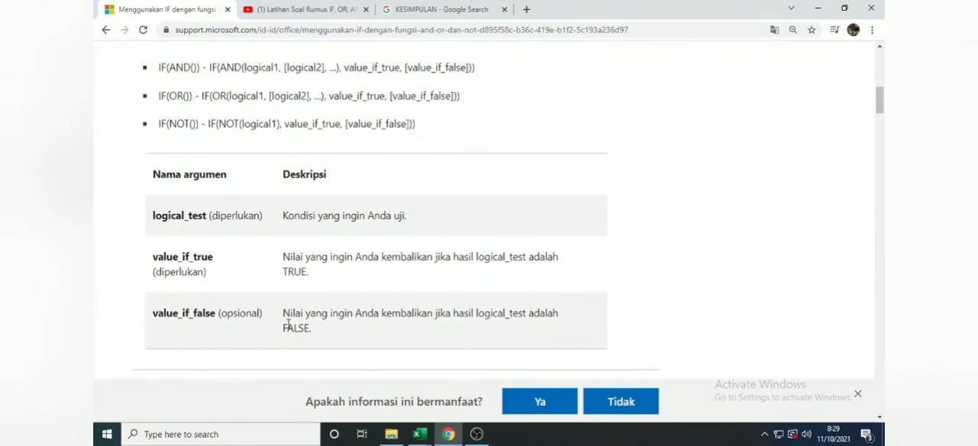
scroll(421, 344, "down", 1)
scroll(421, 344, "down", 2)
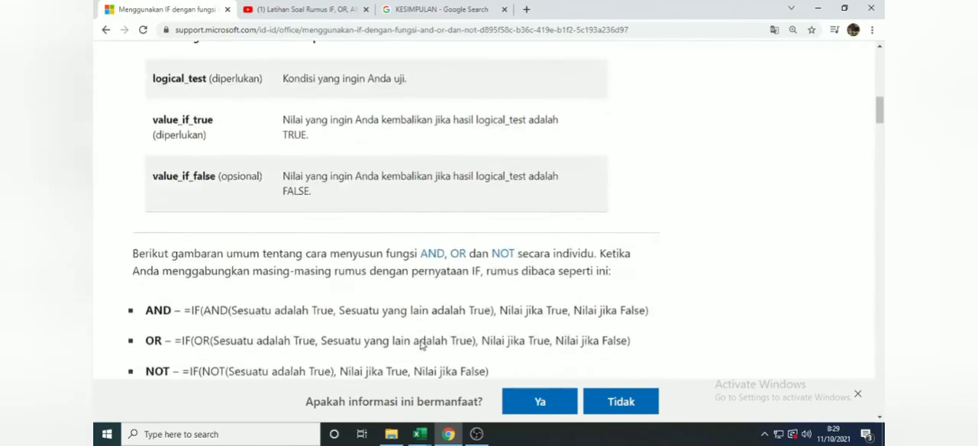